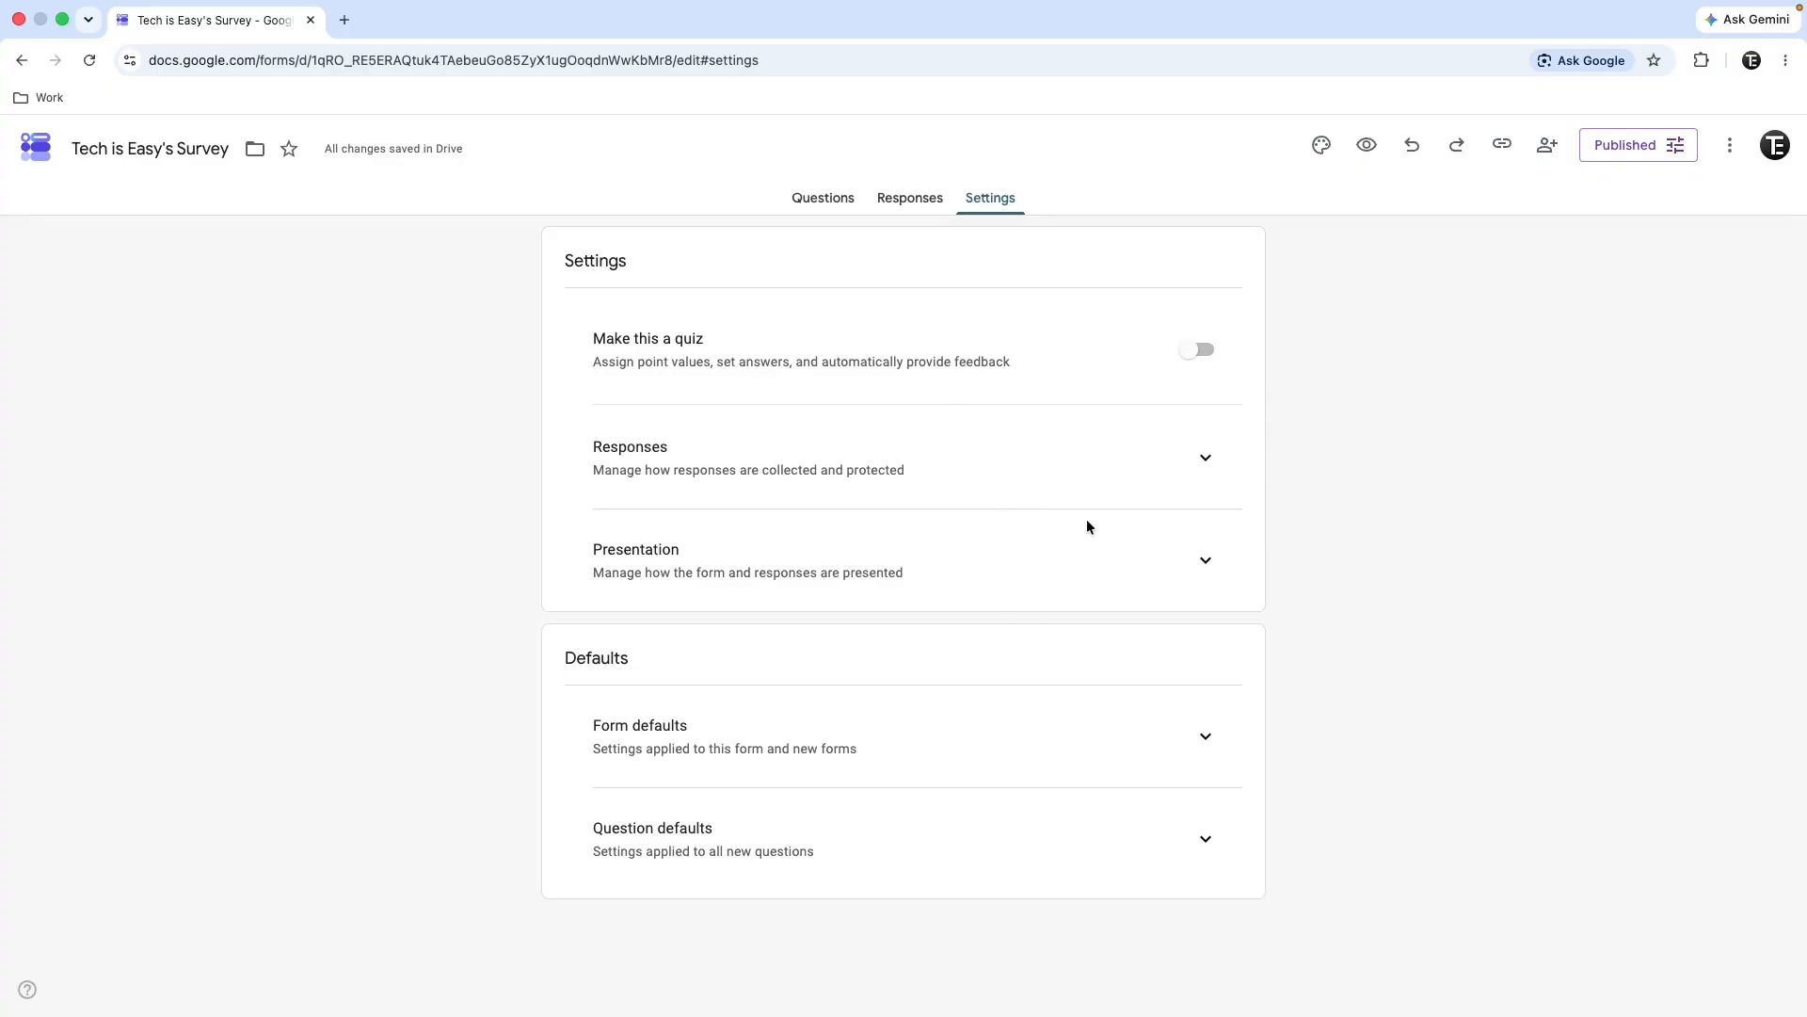
# Look through the form's Responses and Presentation settings.
pyautogui.click(1197, 467)
pyautogui.scroll(-3, 1202, 552)
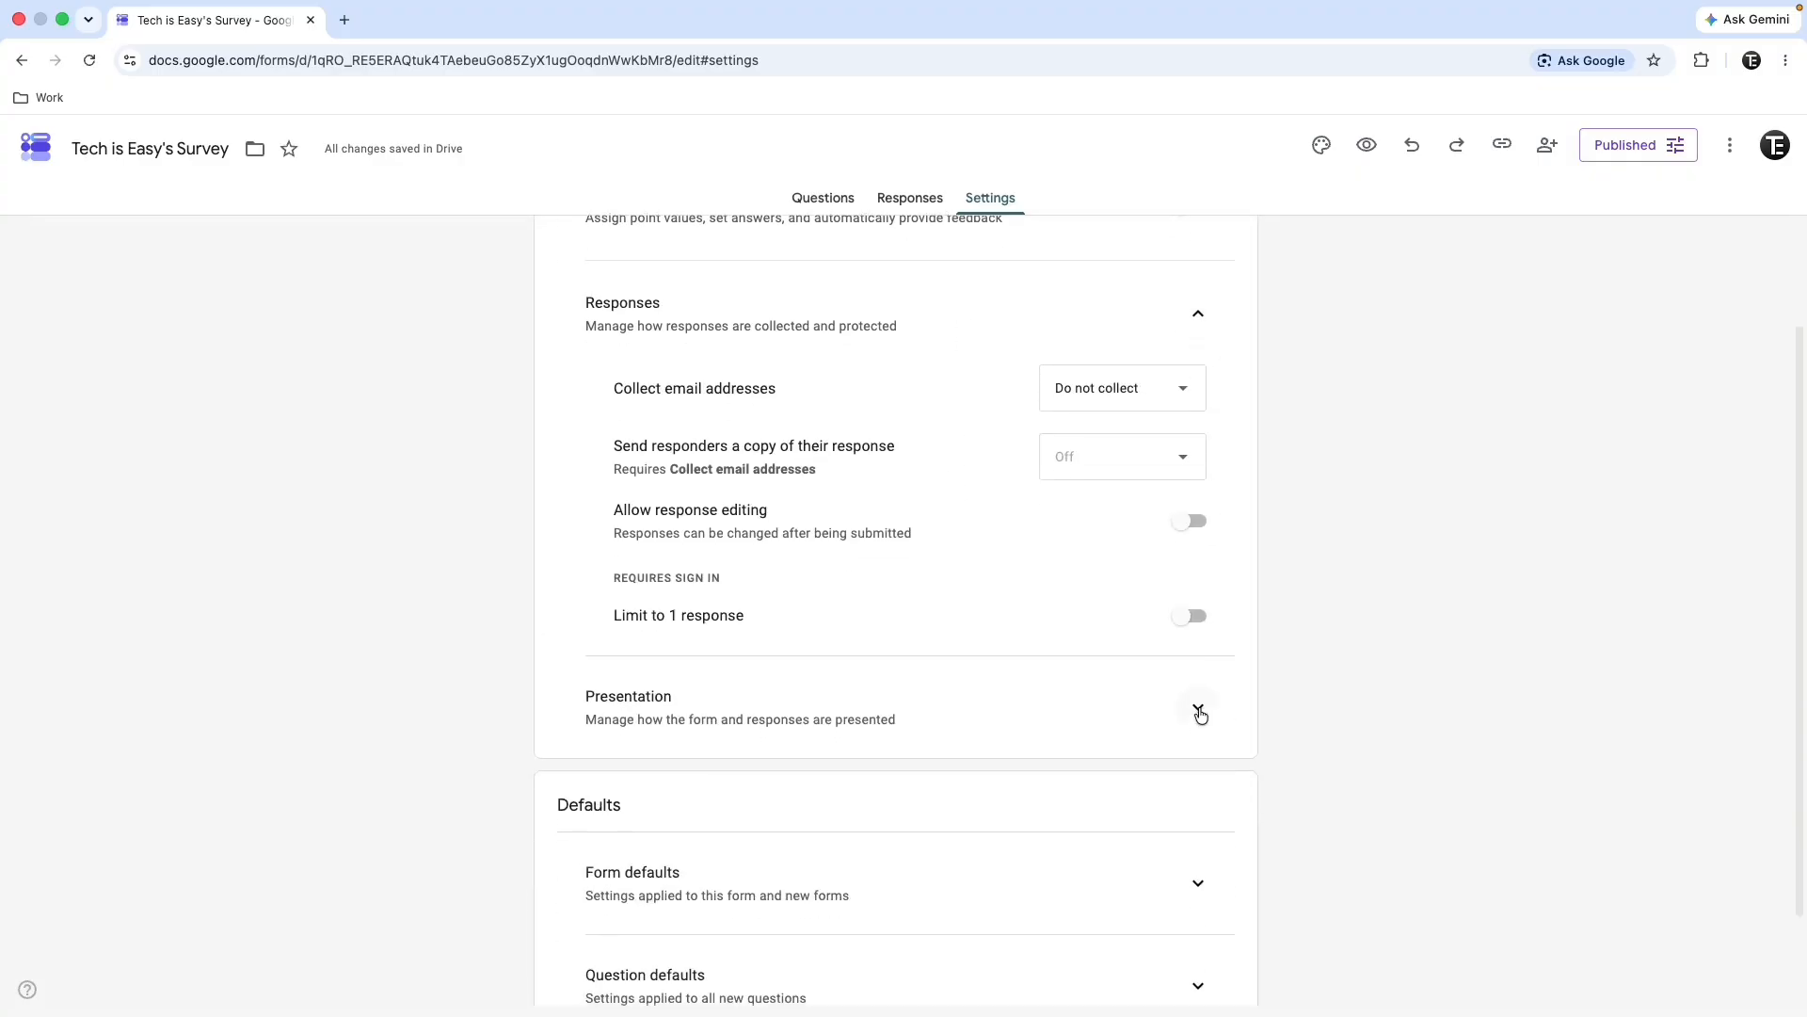
pyautogui.click(1198, 708)
pyautogui.scroll(-3, 1135, 550)
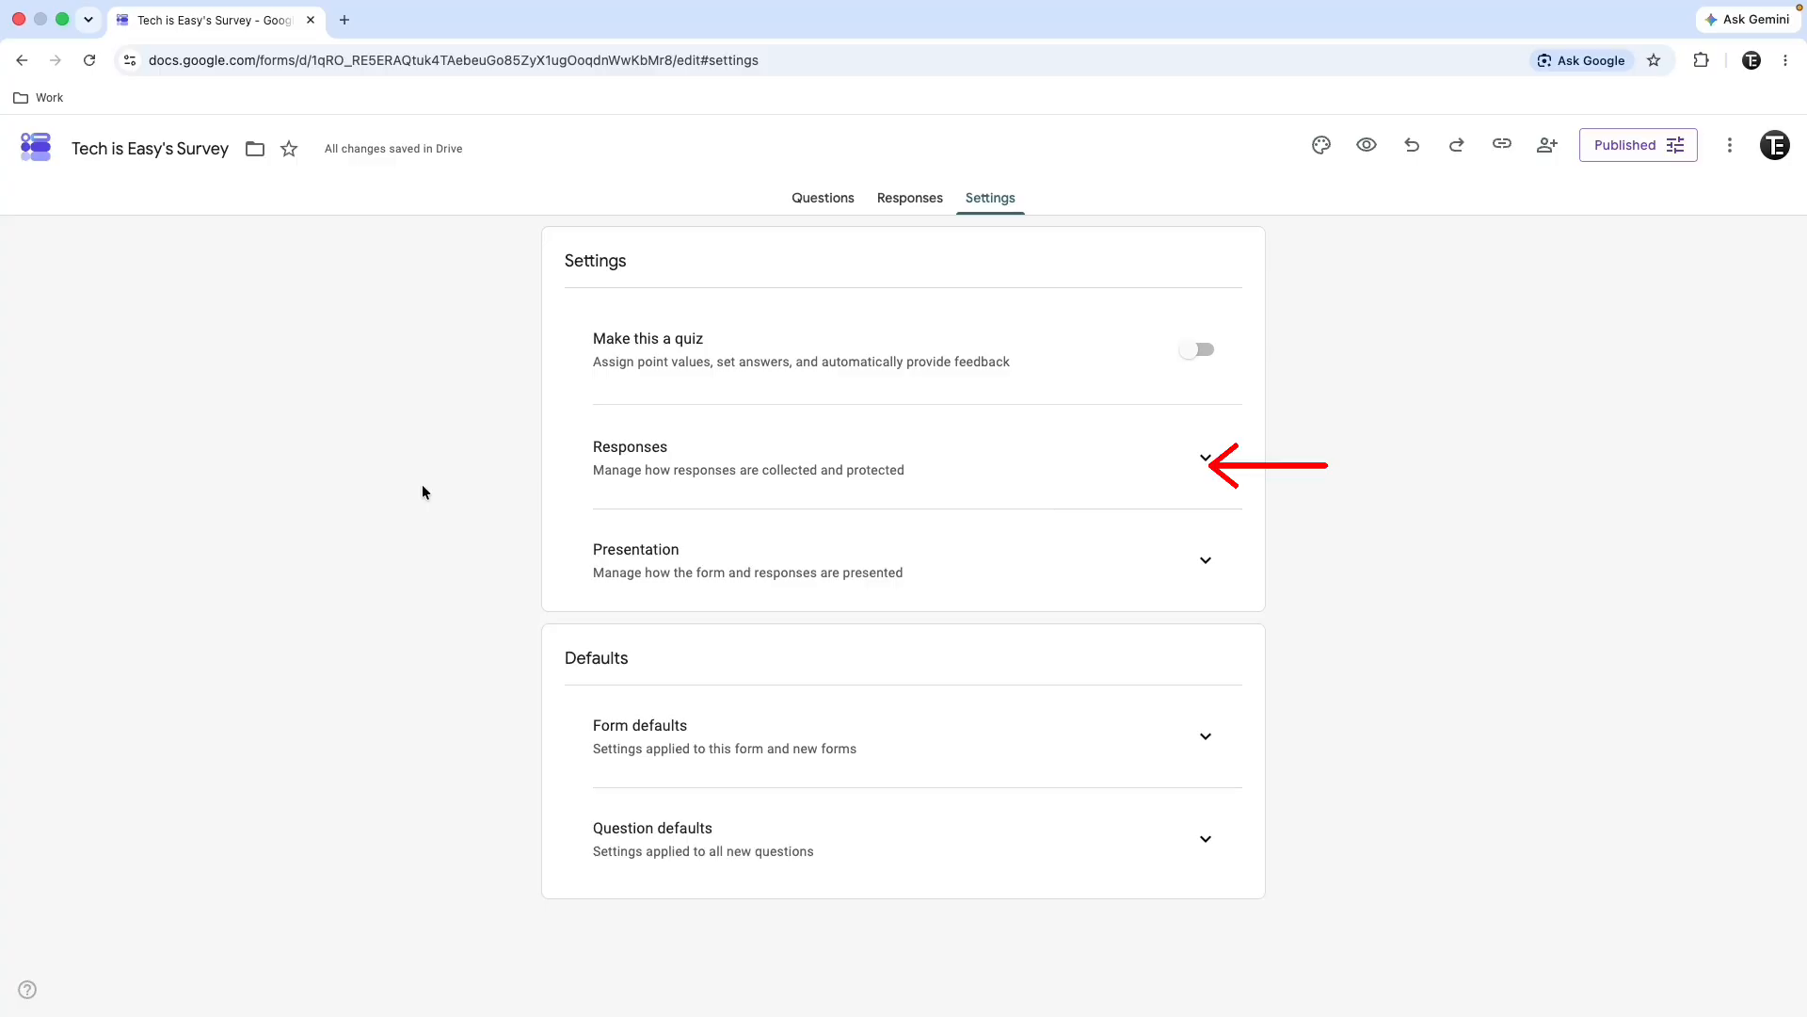
# In the Responses settings, try Verified email address collection and switch it to Responder input.
pyautogui.click(1206, 457)
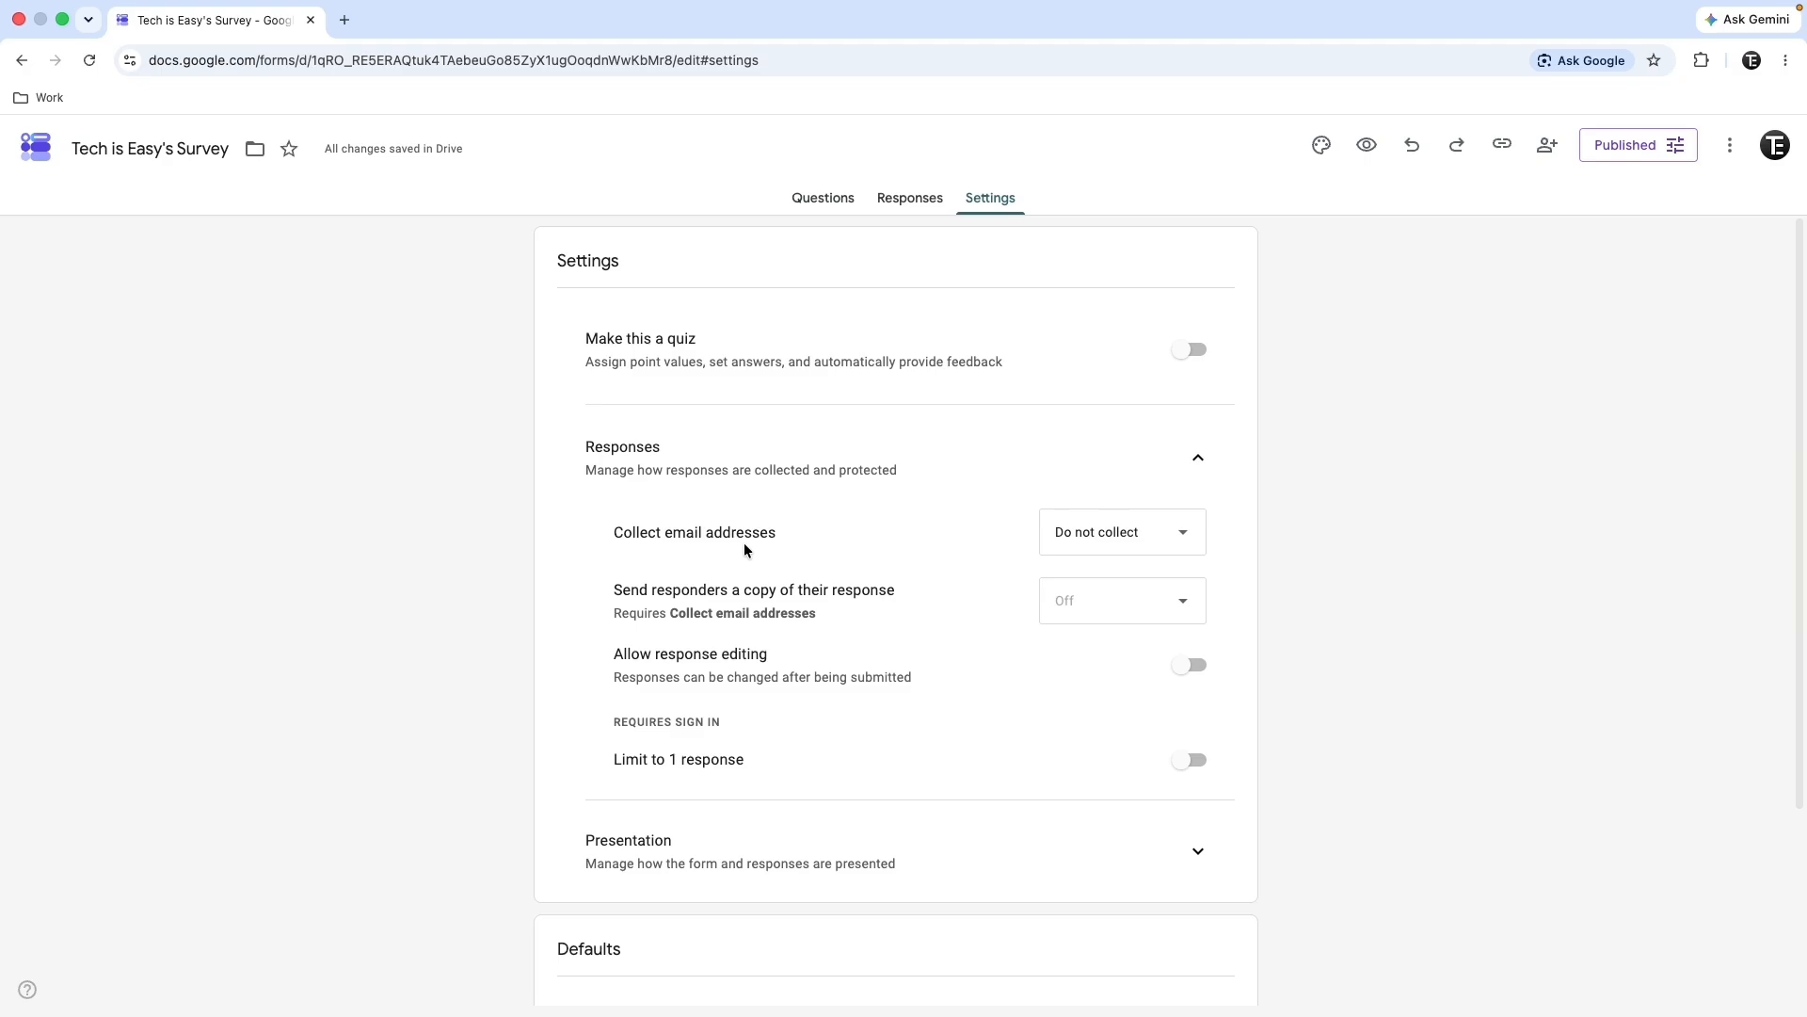
pyautogui.click(1168, 538)
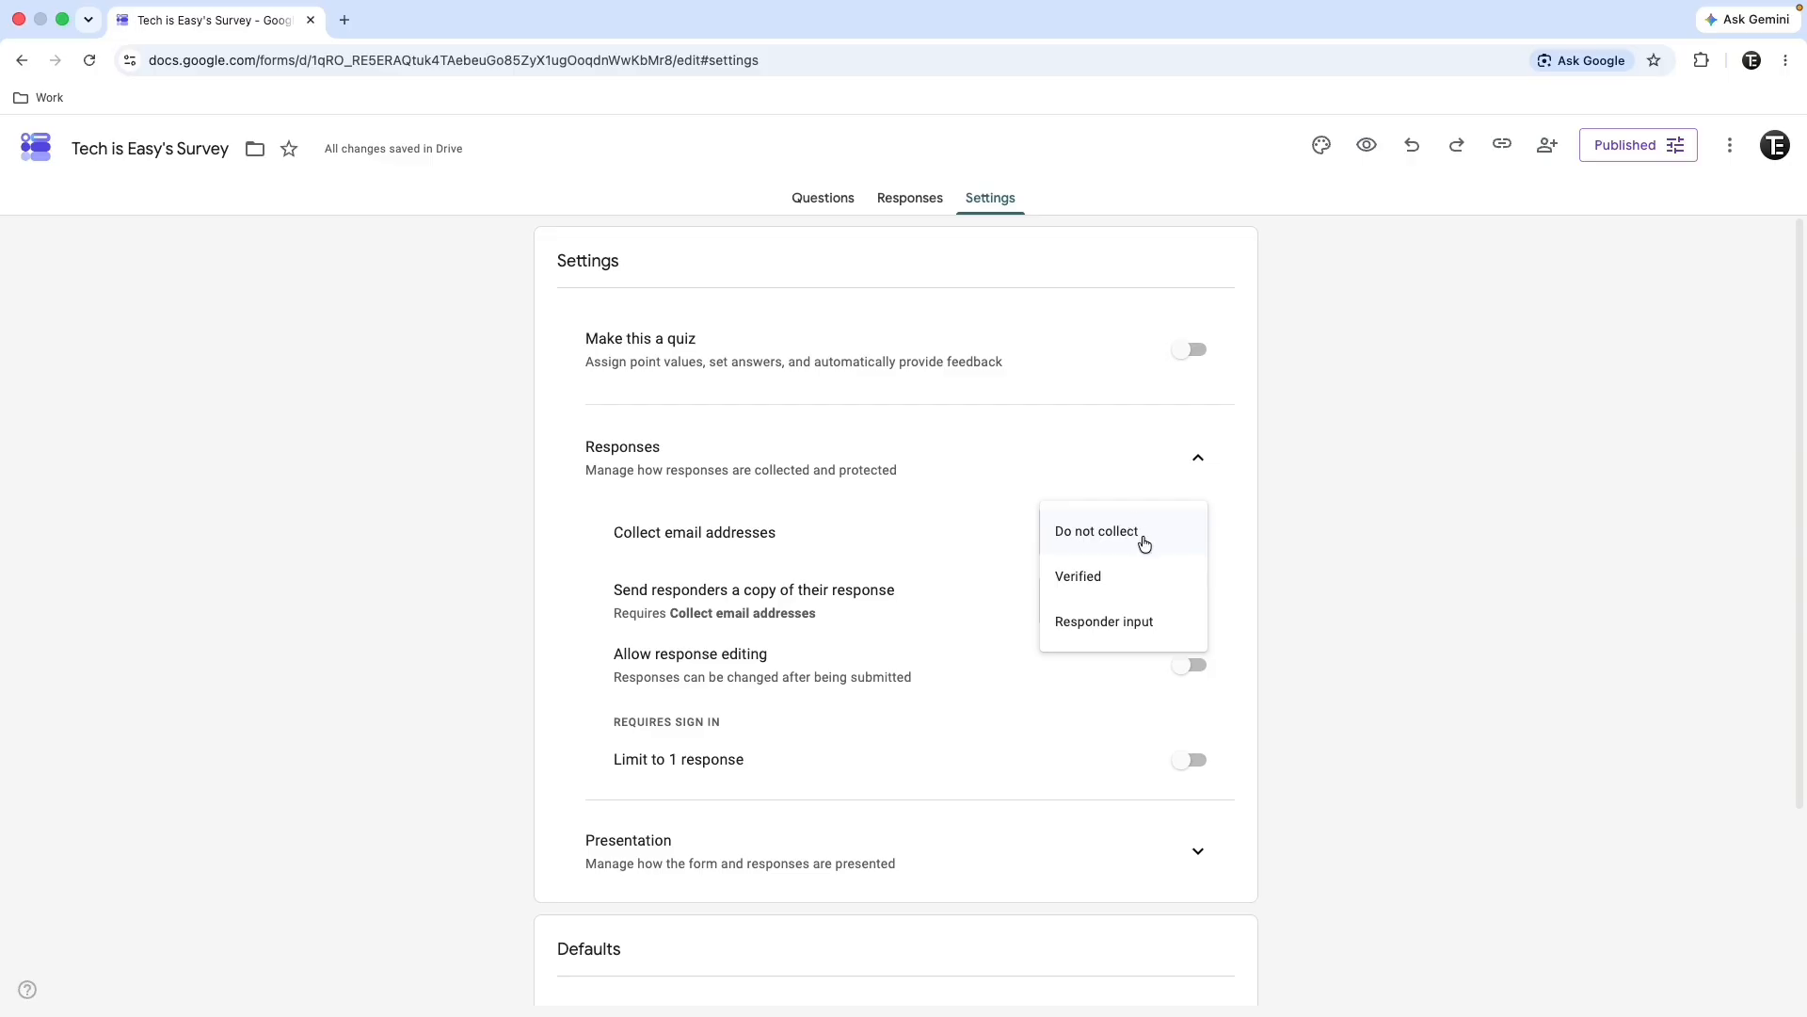
pyautogui.click(1135, 535)
pyautogui.click(1117, 591)
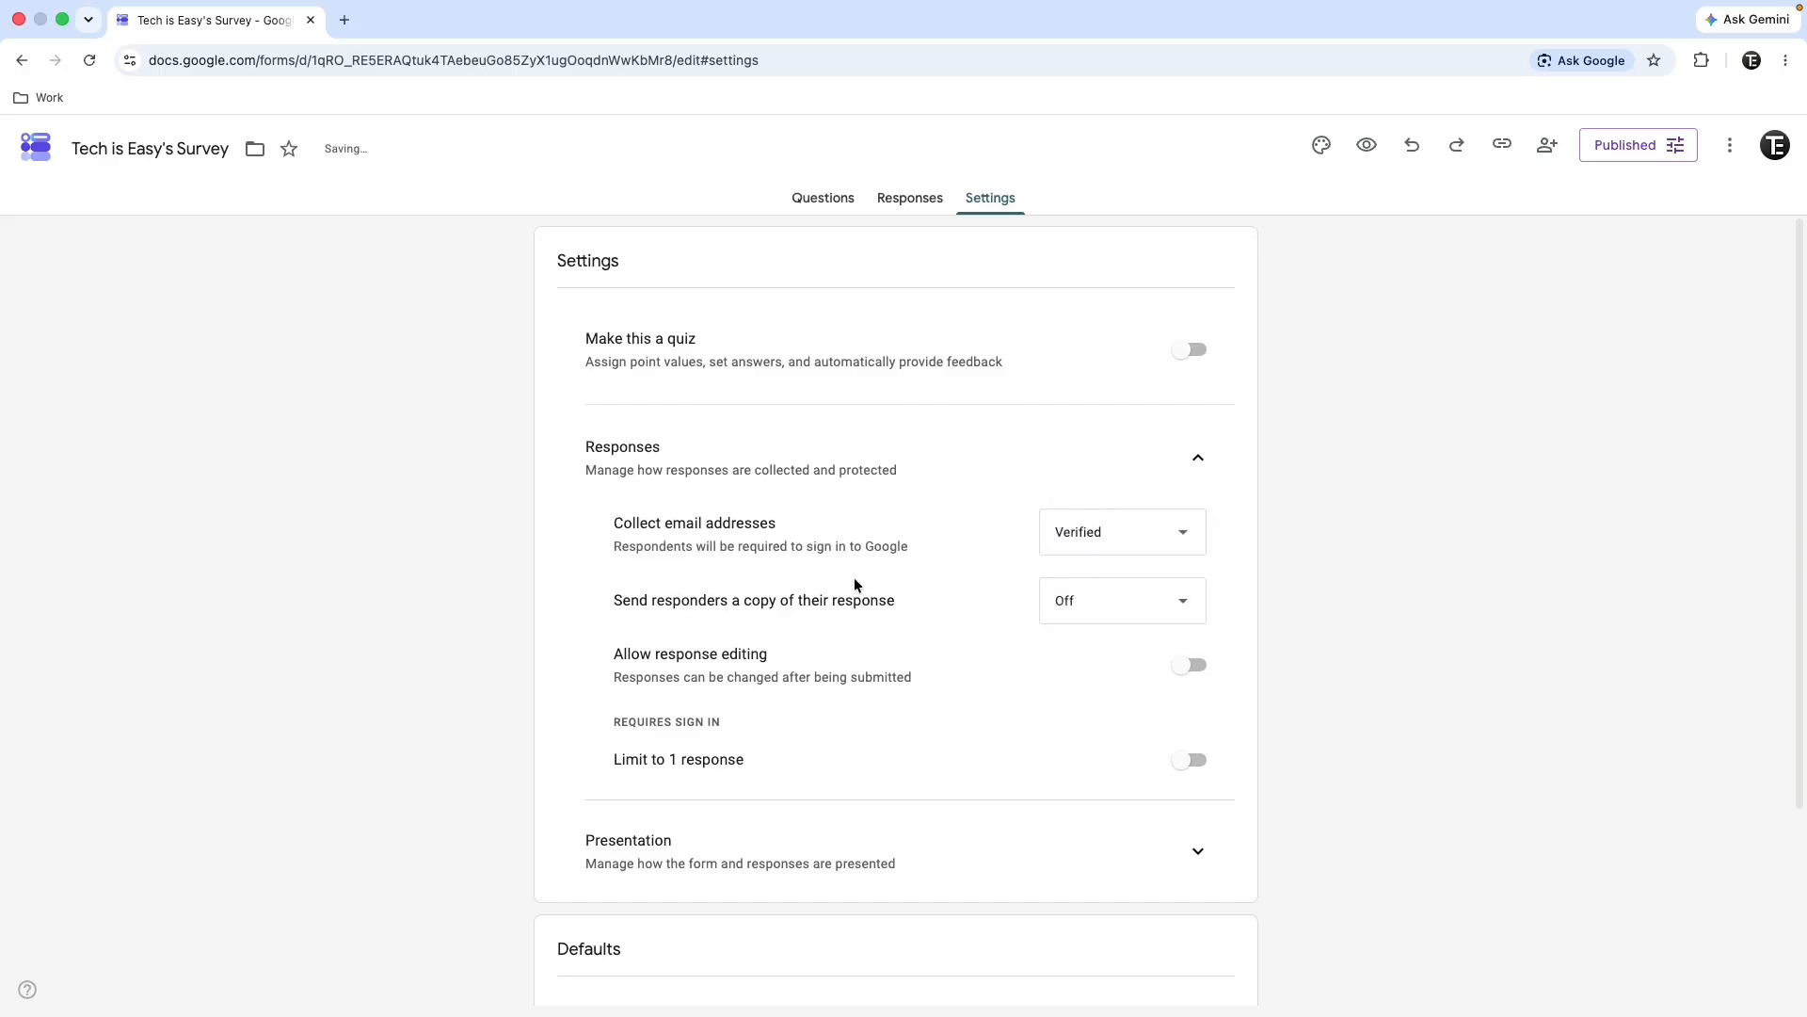
pyautogui.moveTo(902, 546); pyautogui.dragTo(565, 561)
pyautogui.click(1116, 549)
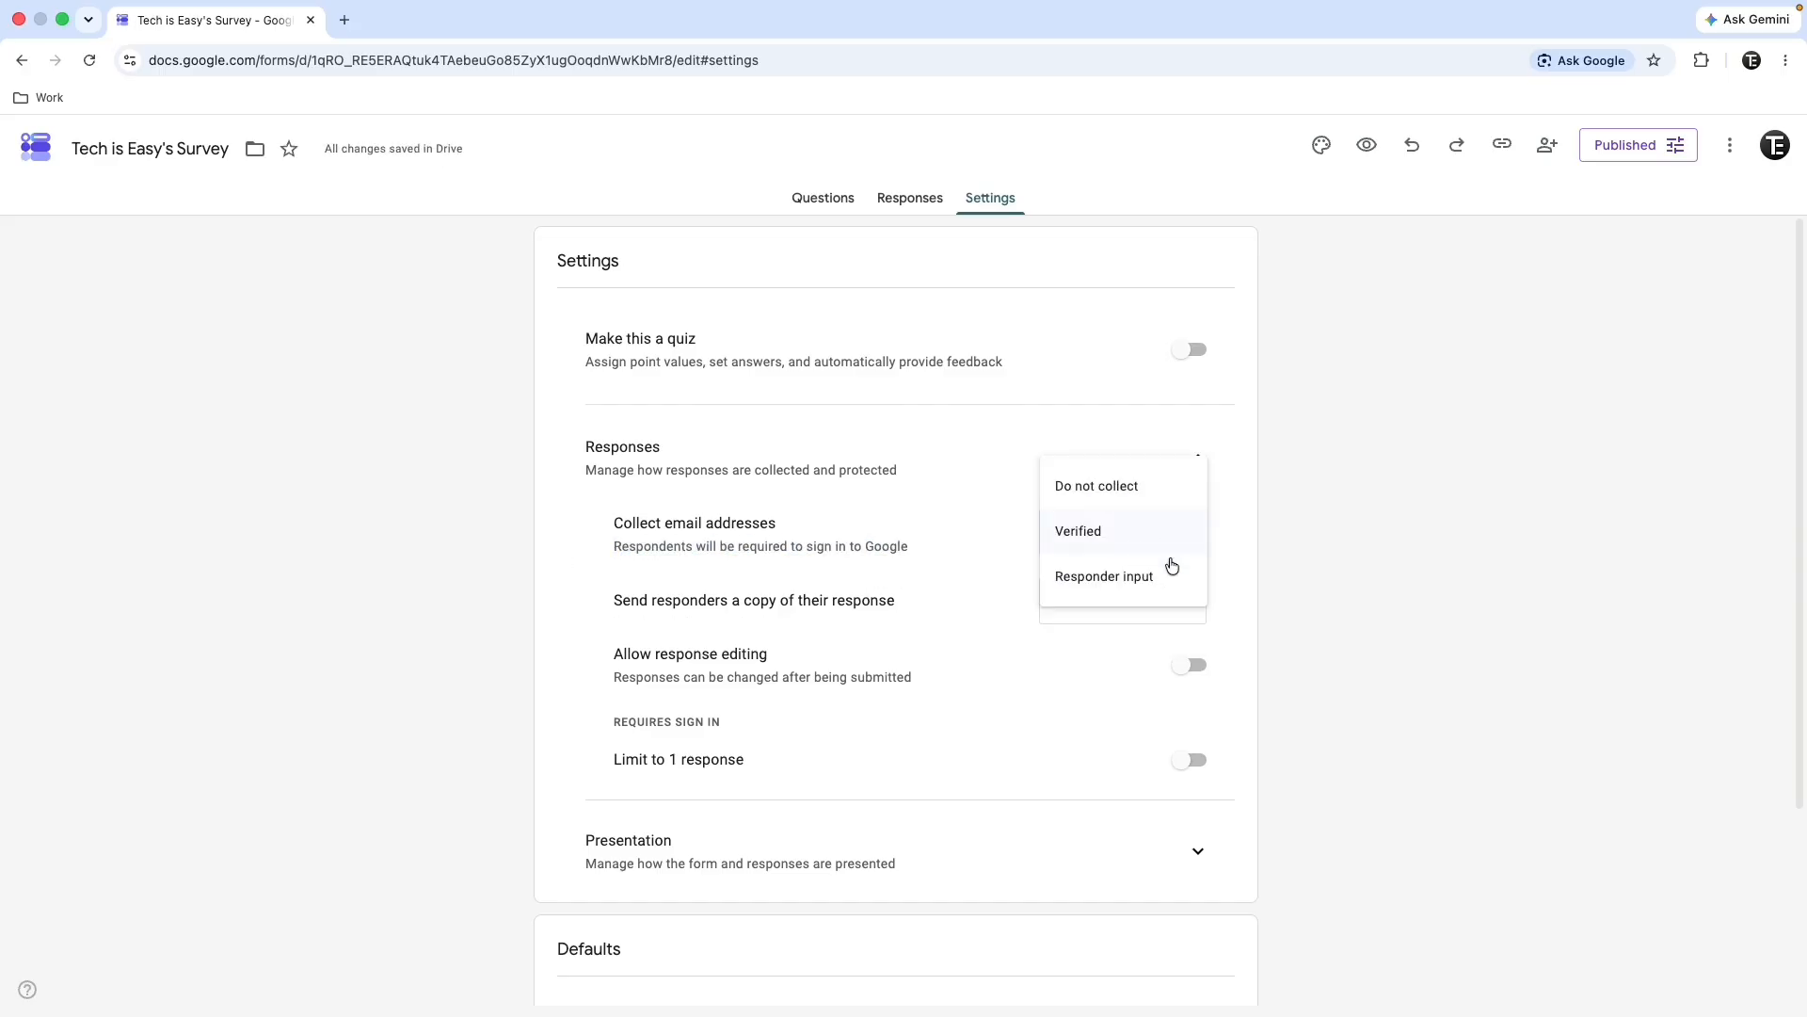
pyautogui.click(1082, 591)
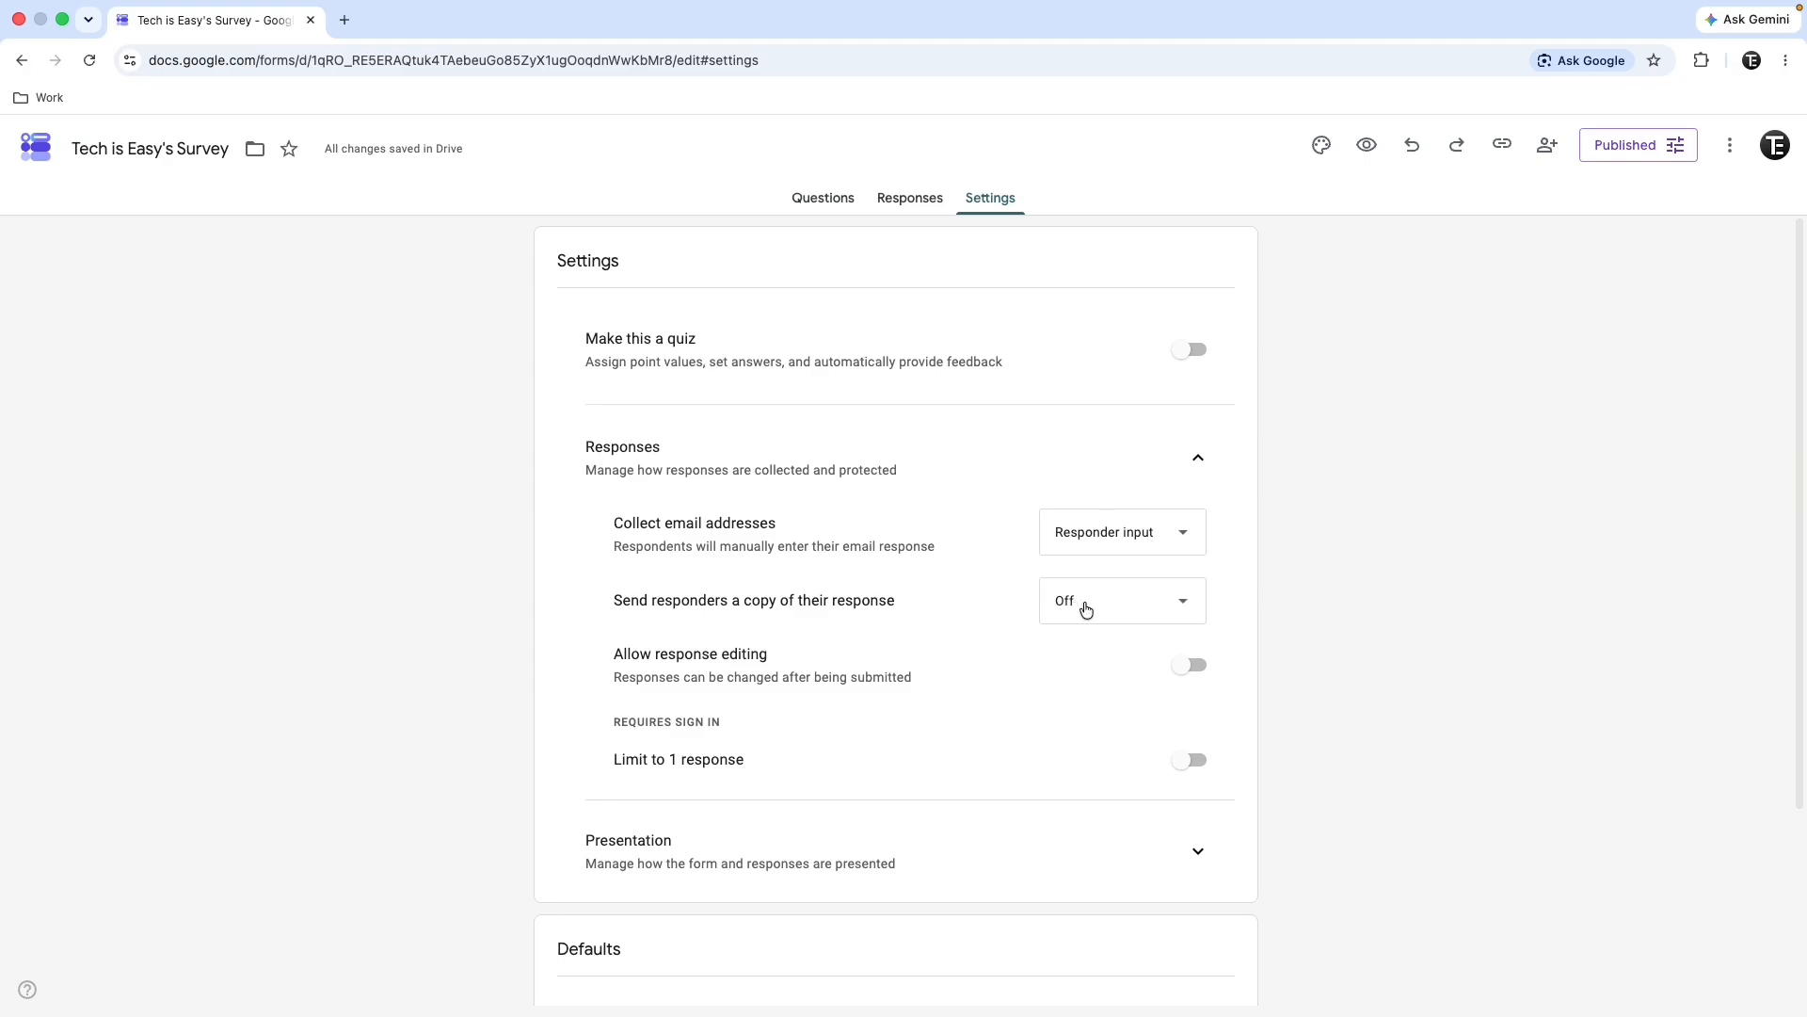
# Set the form to always send responders a copy of their response.
pyautogui.click(1173, 607)
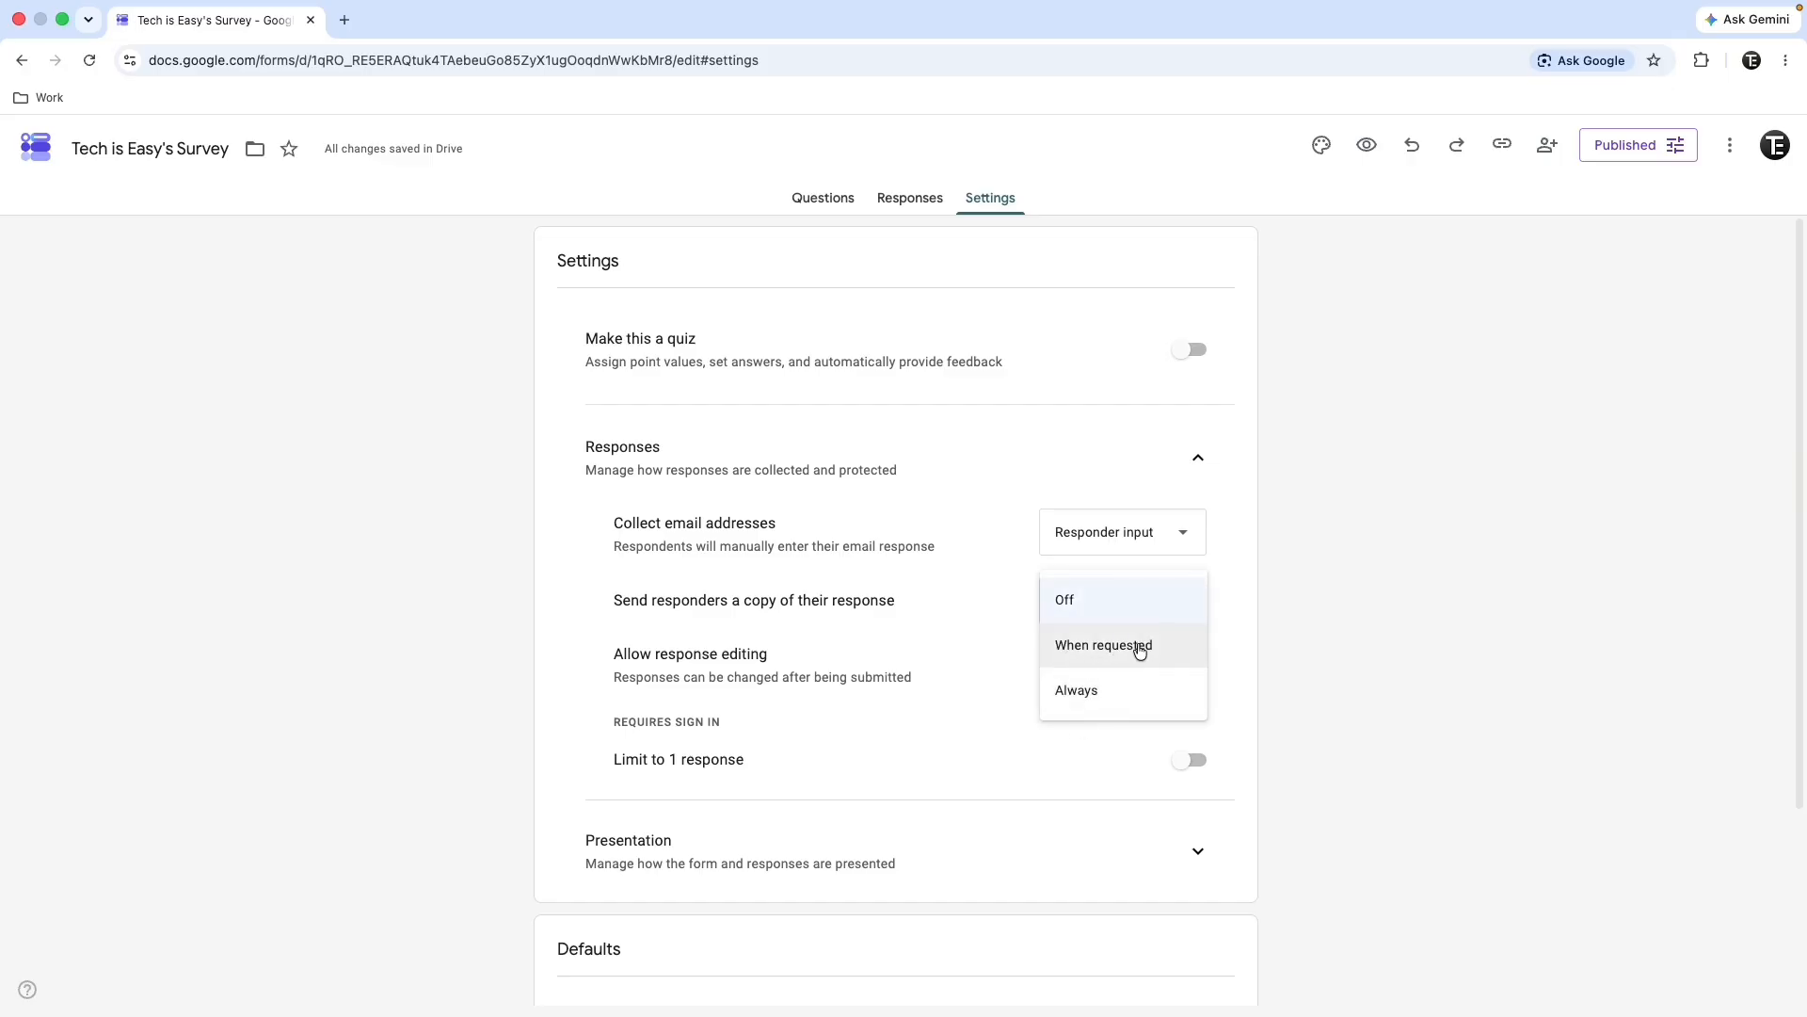
pyautogui.click(1074, 690)
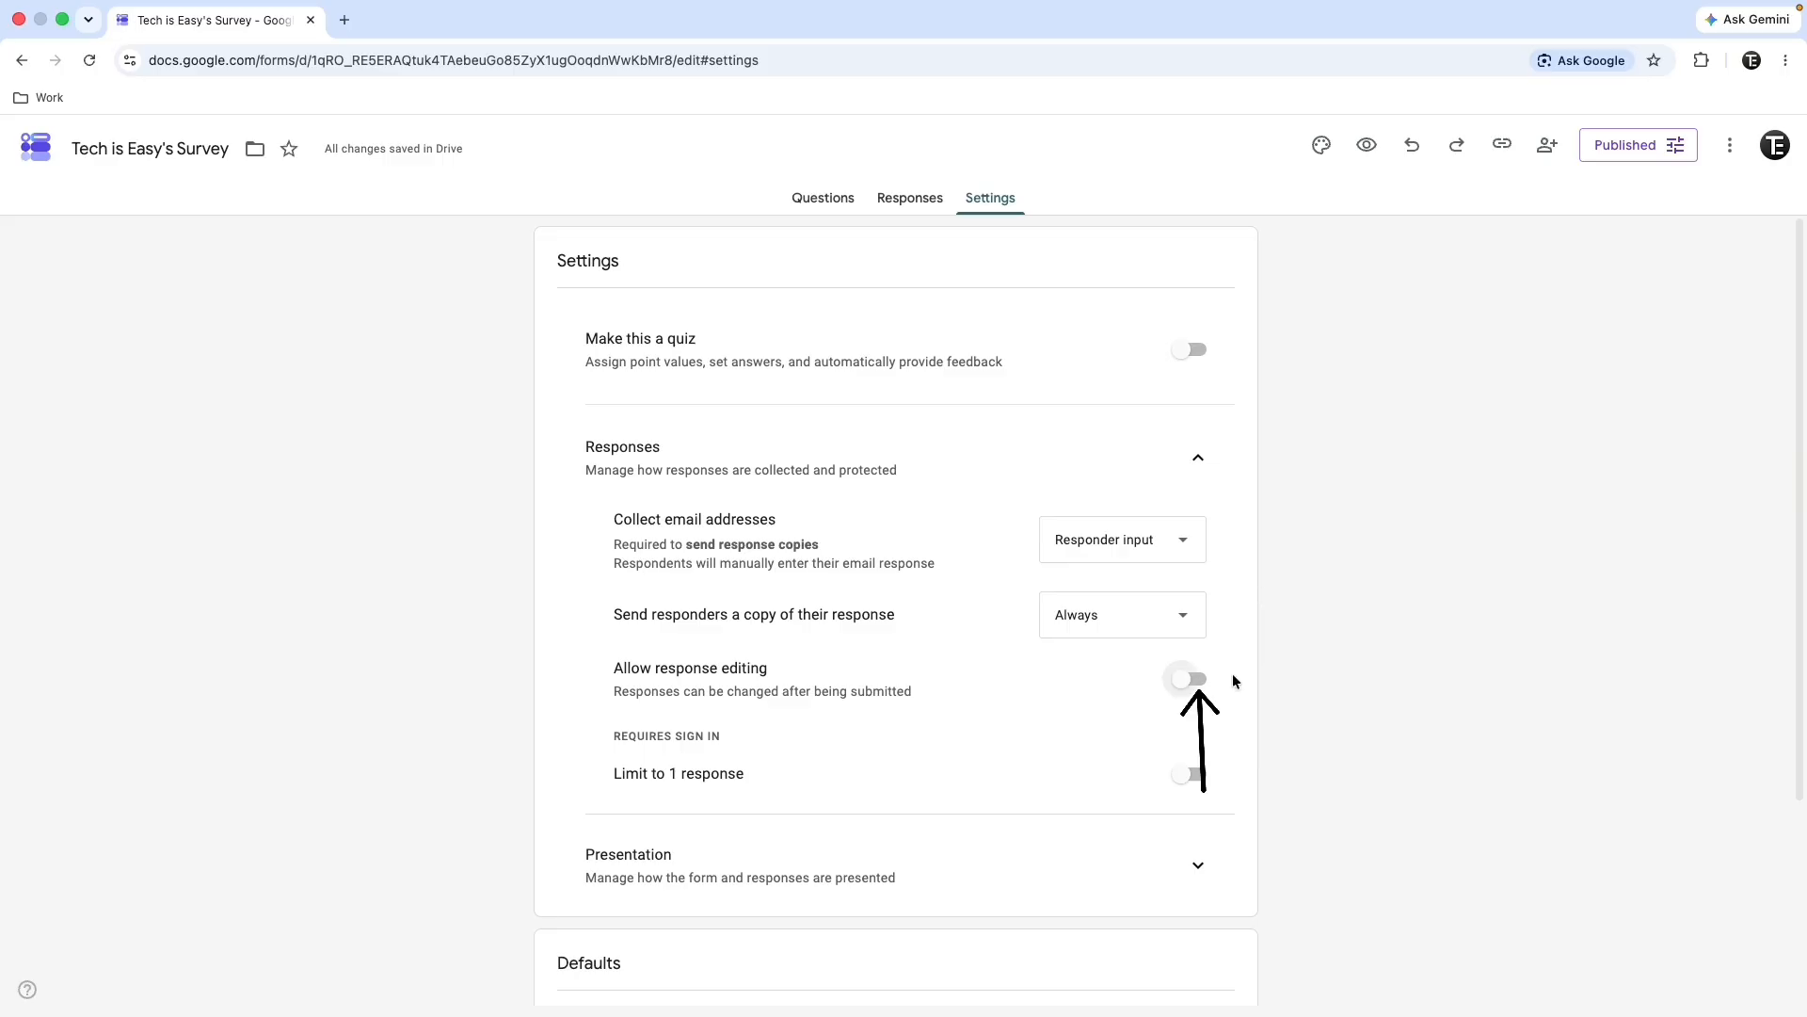
# Allow response editing and limit the form to 1 response per person.
pyautogui.click(1188, 681)
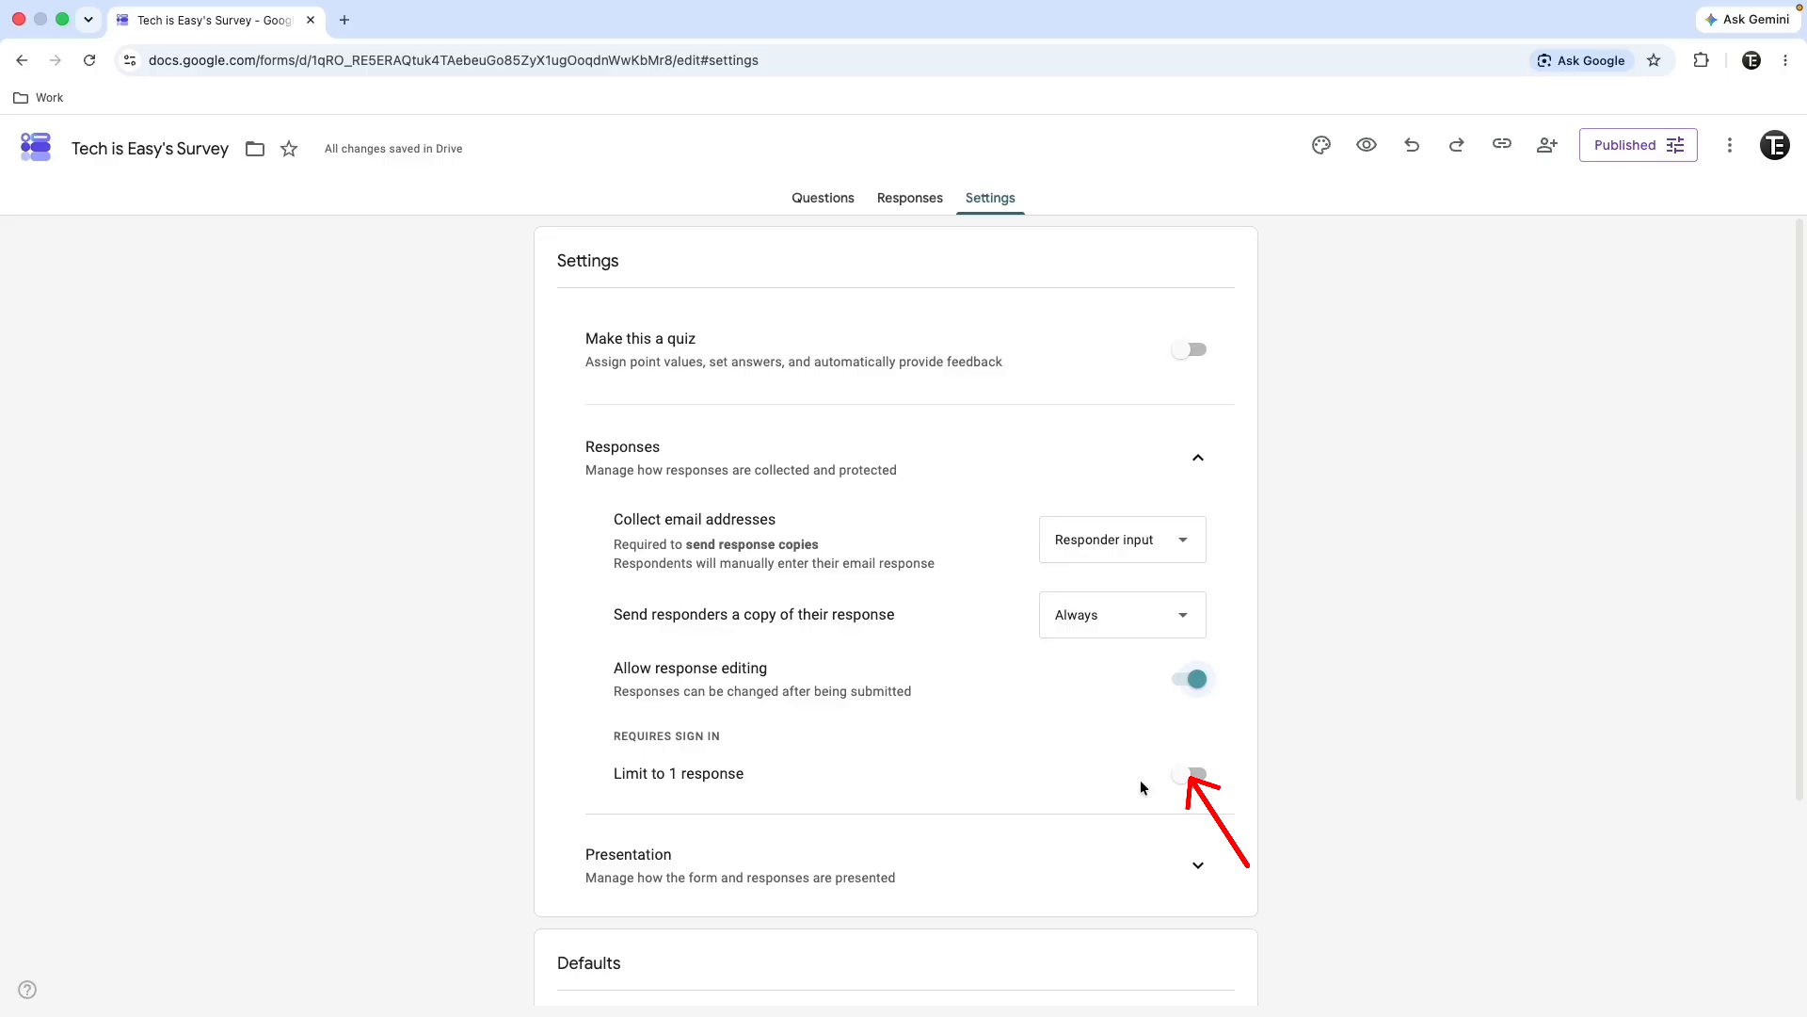
pyautogui.click(1191, 774)
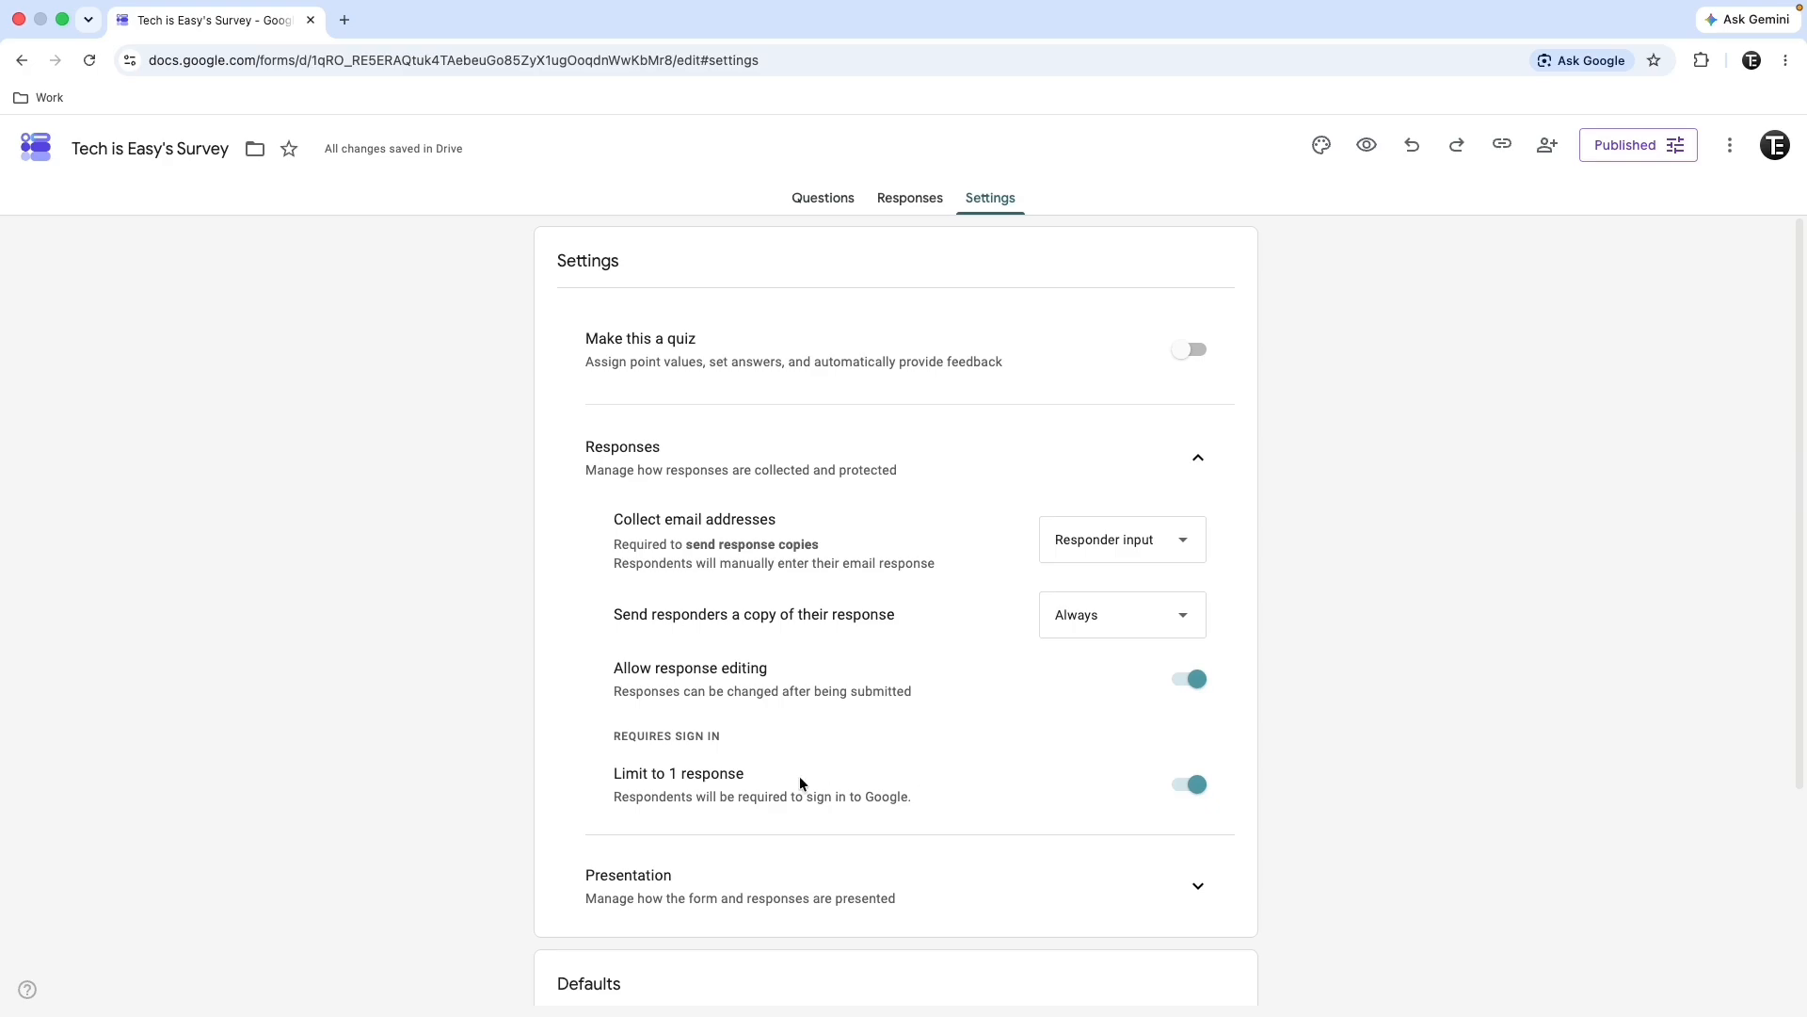
# Examine the Presentation settings, including the question order option and the confirmation message and its editor.
pyautogui.click(1195, 883)
pyautogui.scroll(-6, 821, 703)
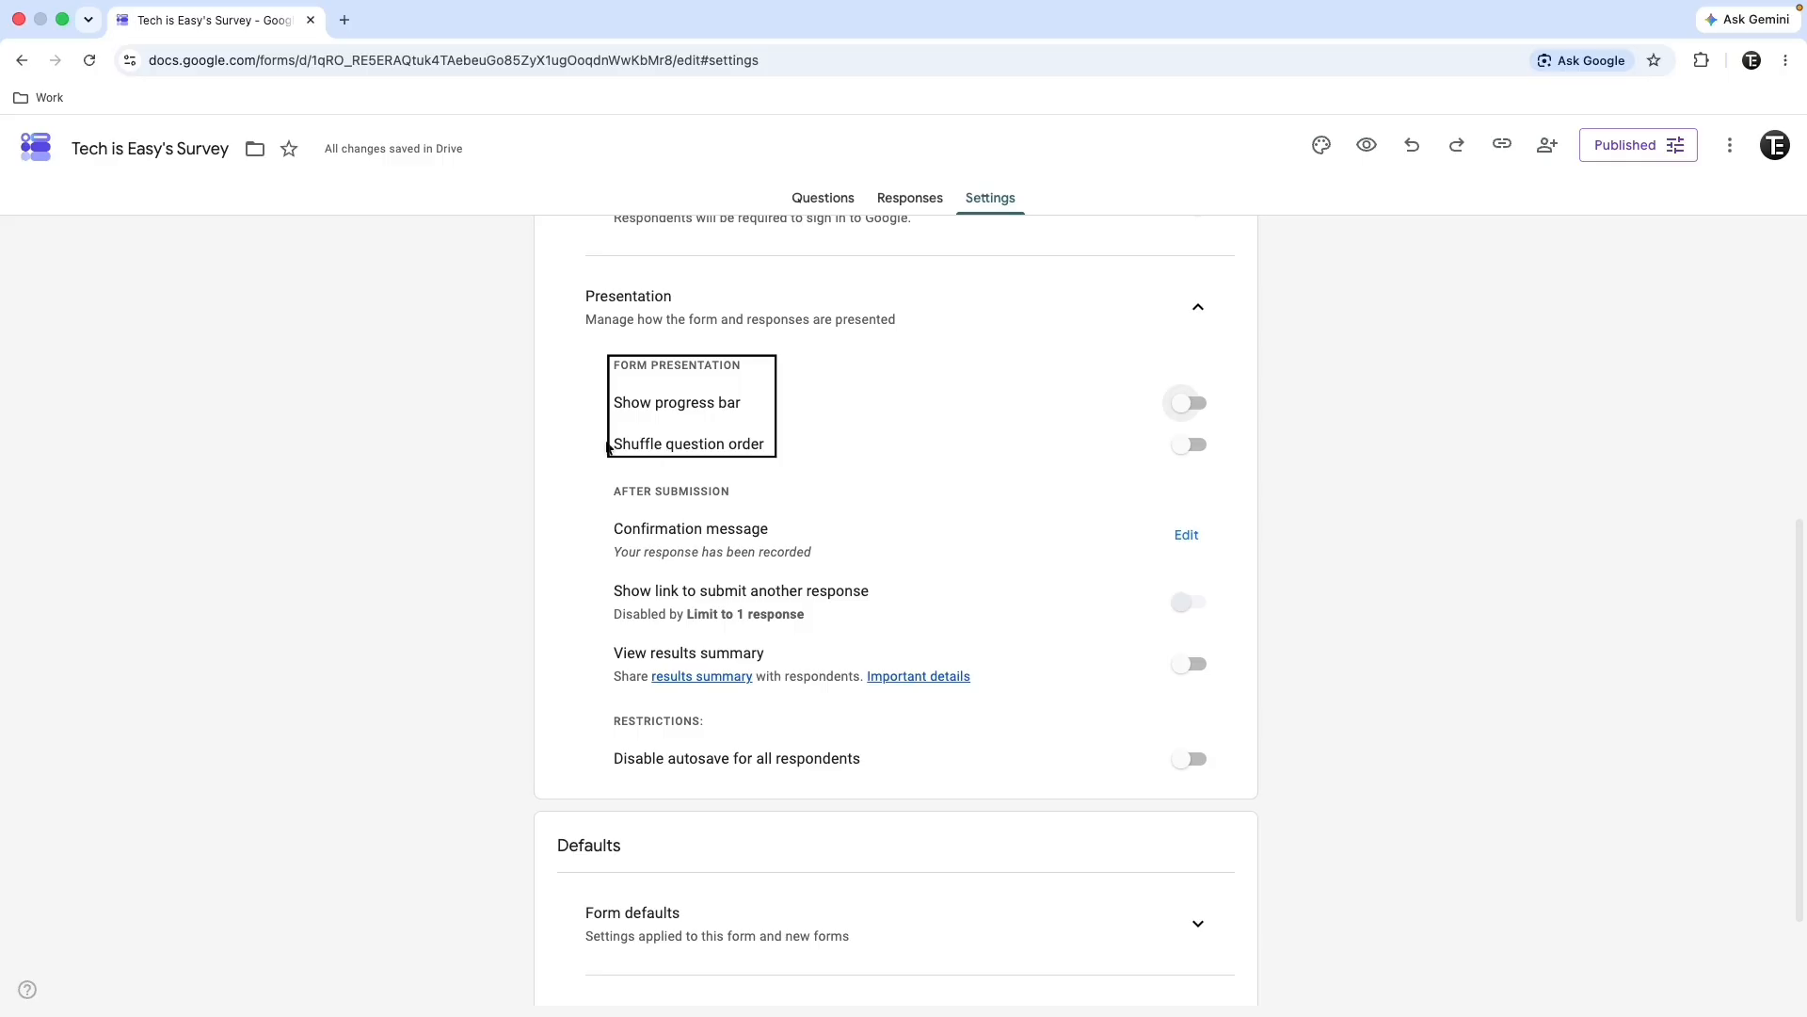
pyautogui.click(732, 457)
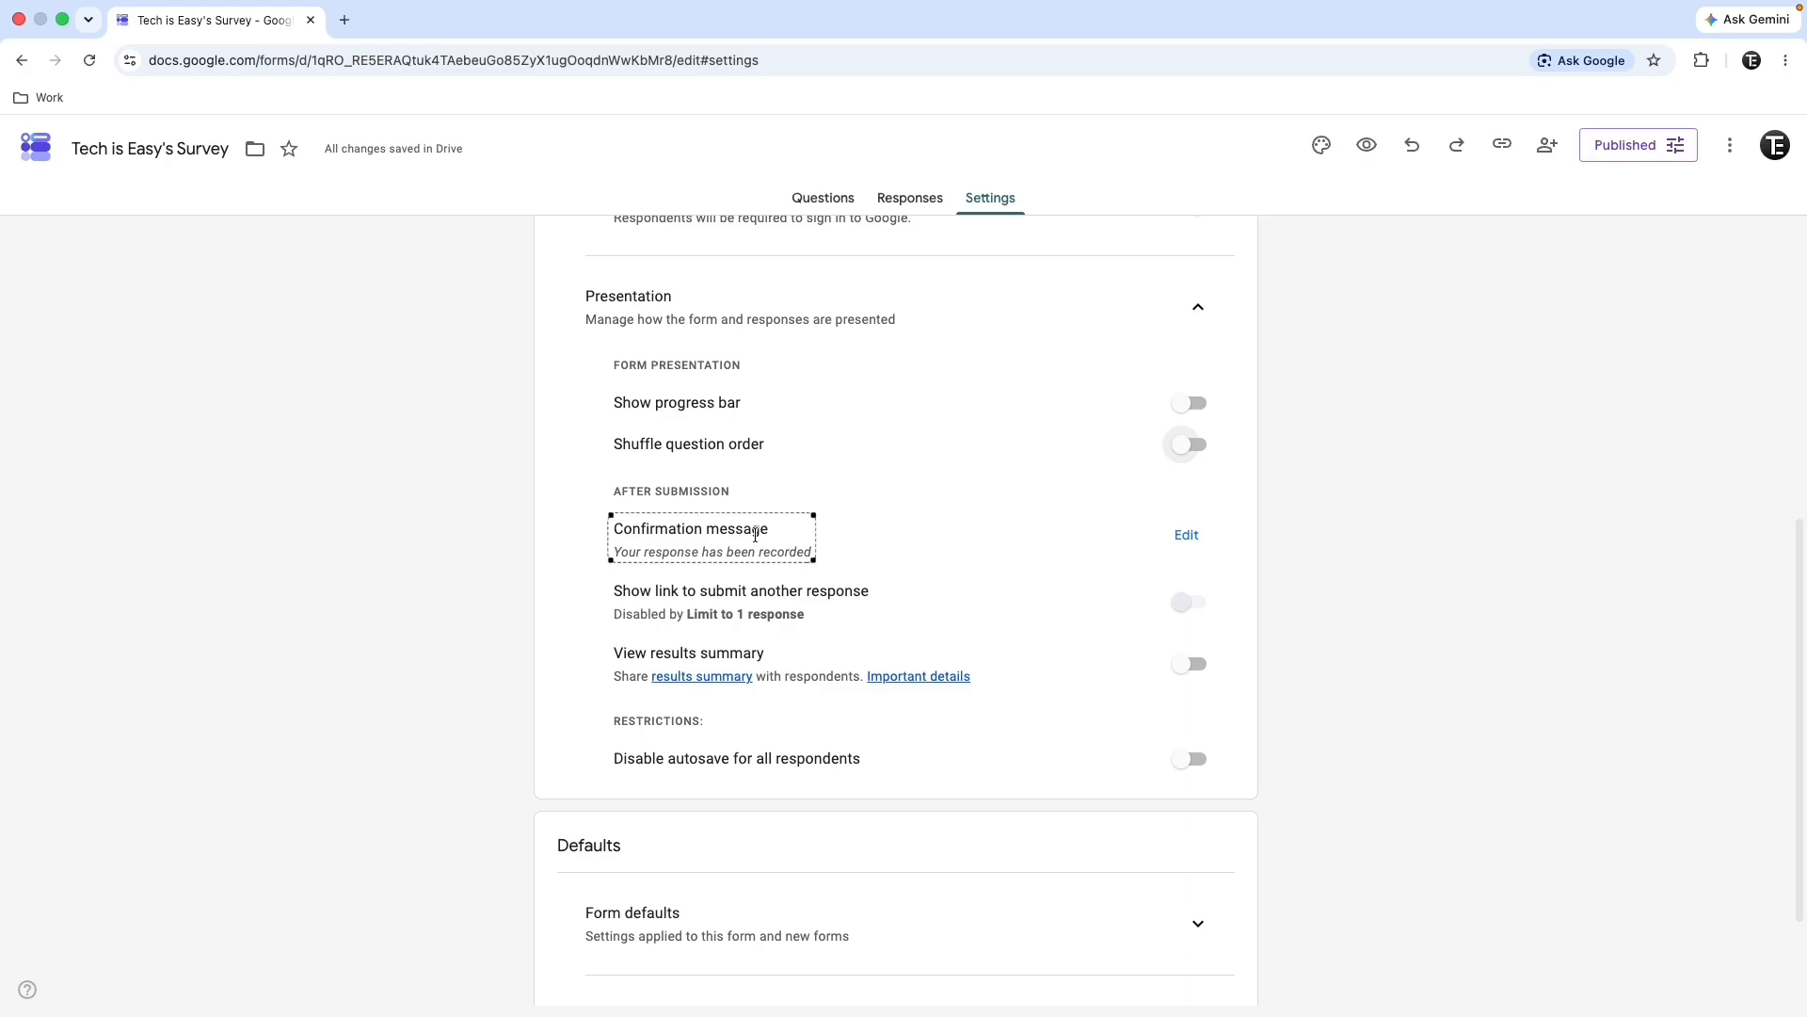
pyautogui.moveTo(811, 556); pyautogui.dragTo(605, 562)
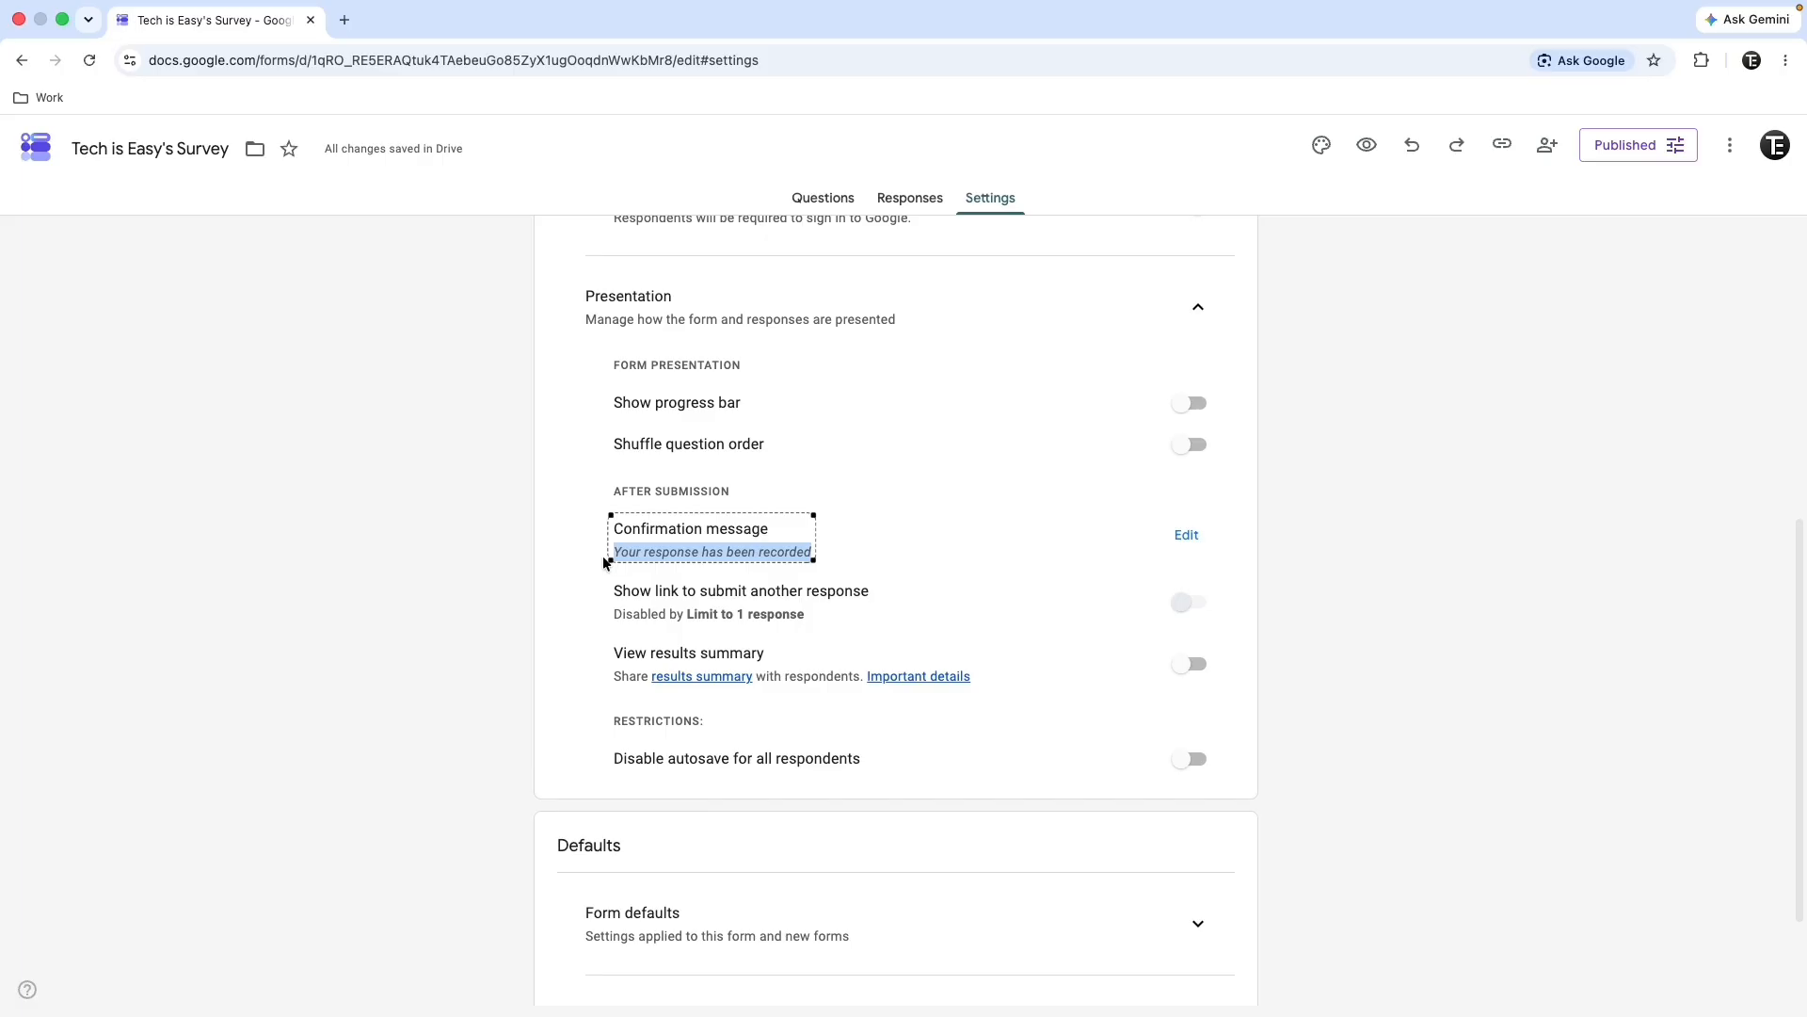
pyautogui.click(775, 551)
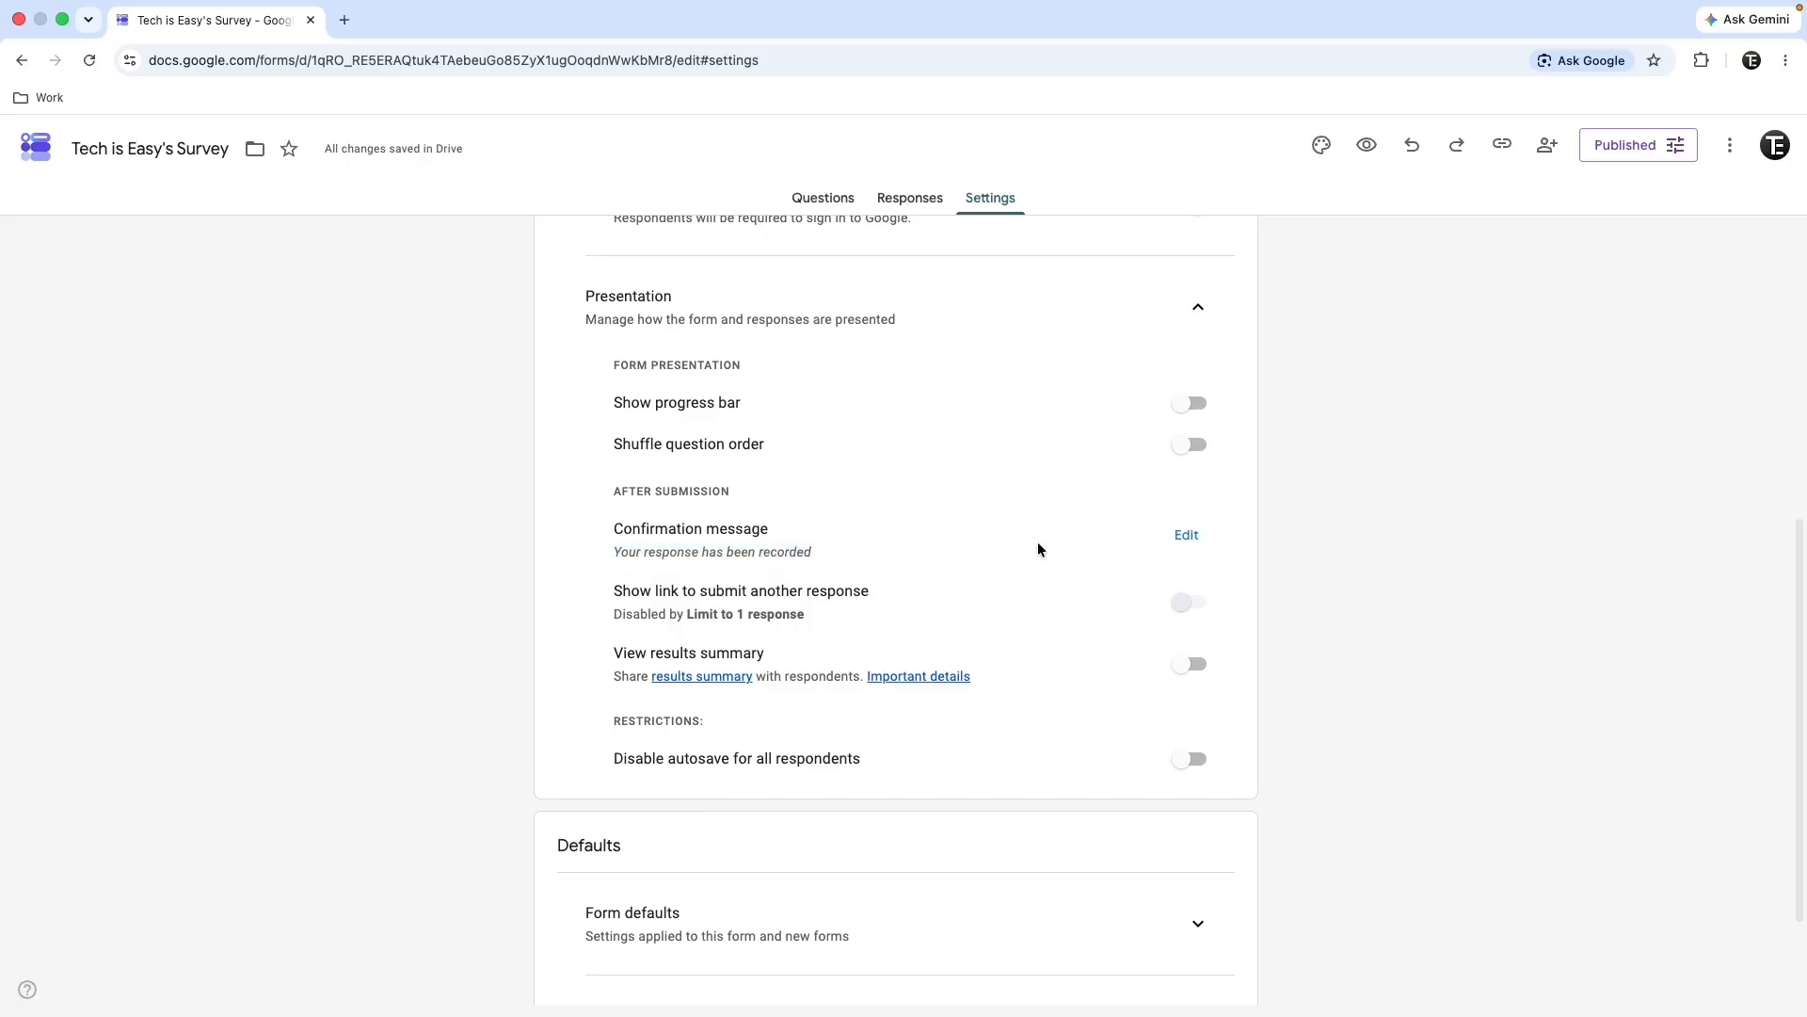
pyautogui.click(1180, 538)
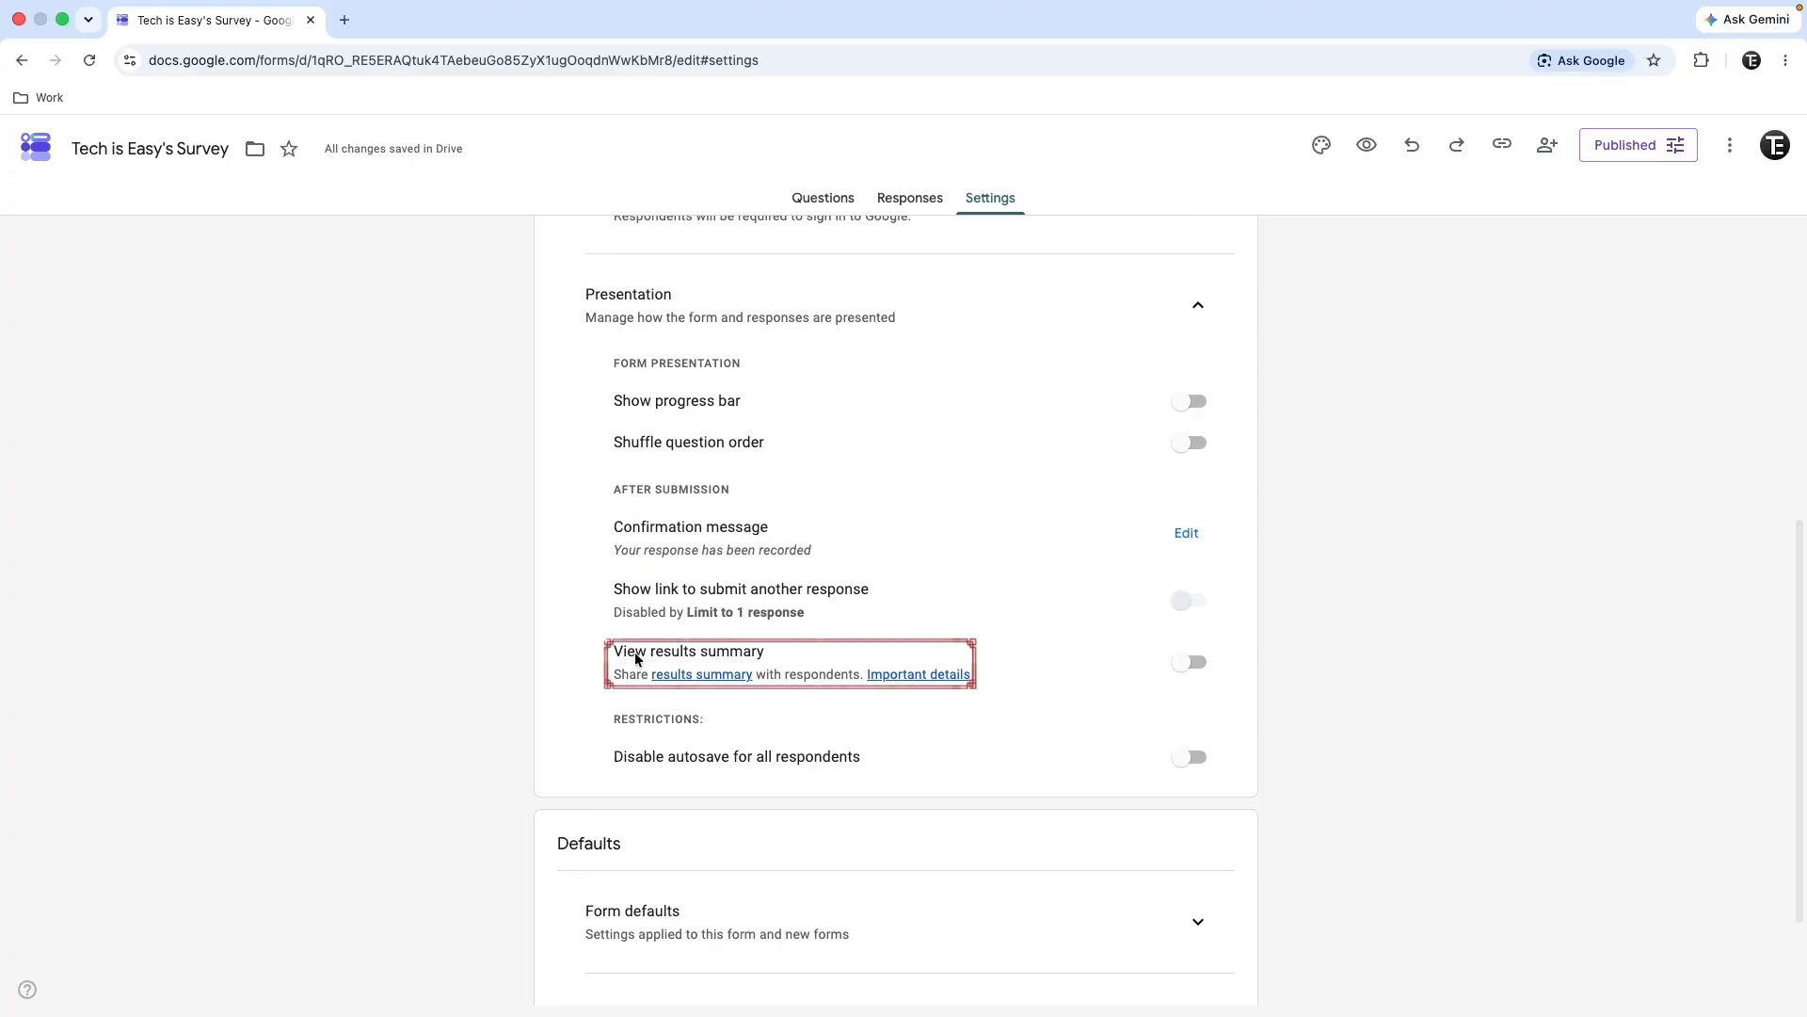
# View the results summary page that can be shared with respondents and return to the form settings.
pyautogui.scroll(1, 772, 706)
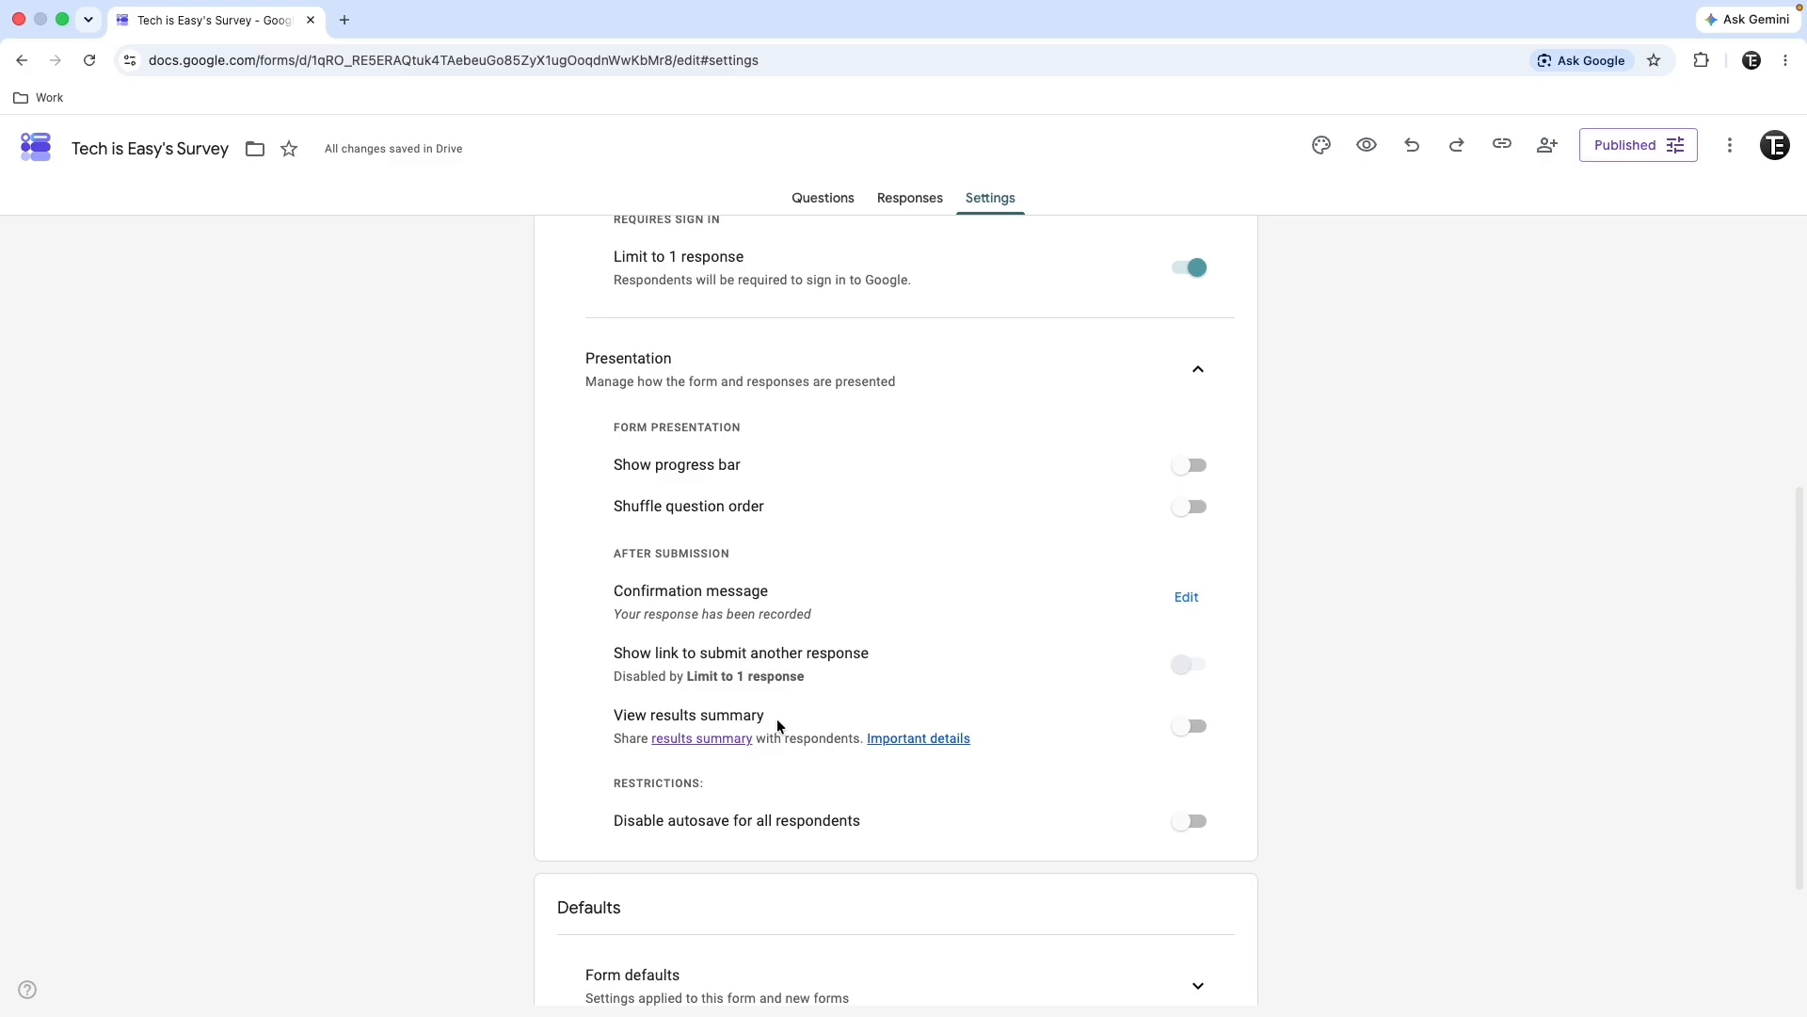
pyautogui.click(713, 746)
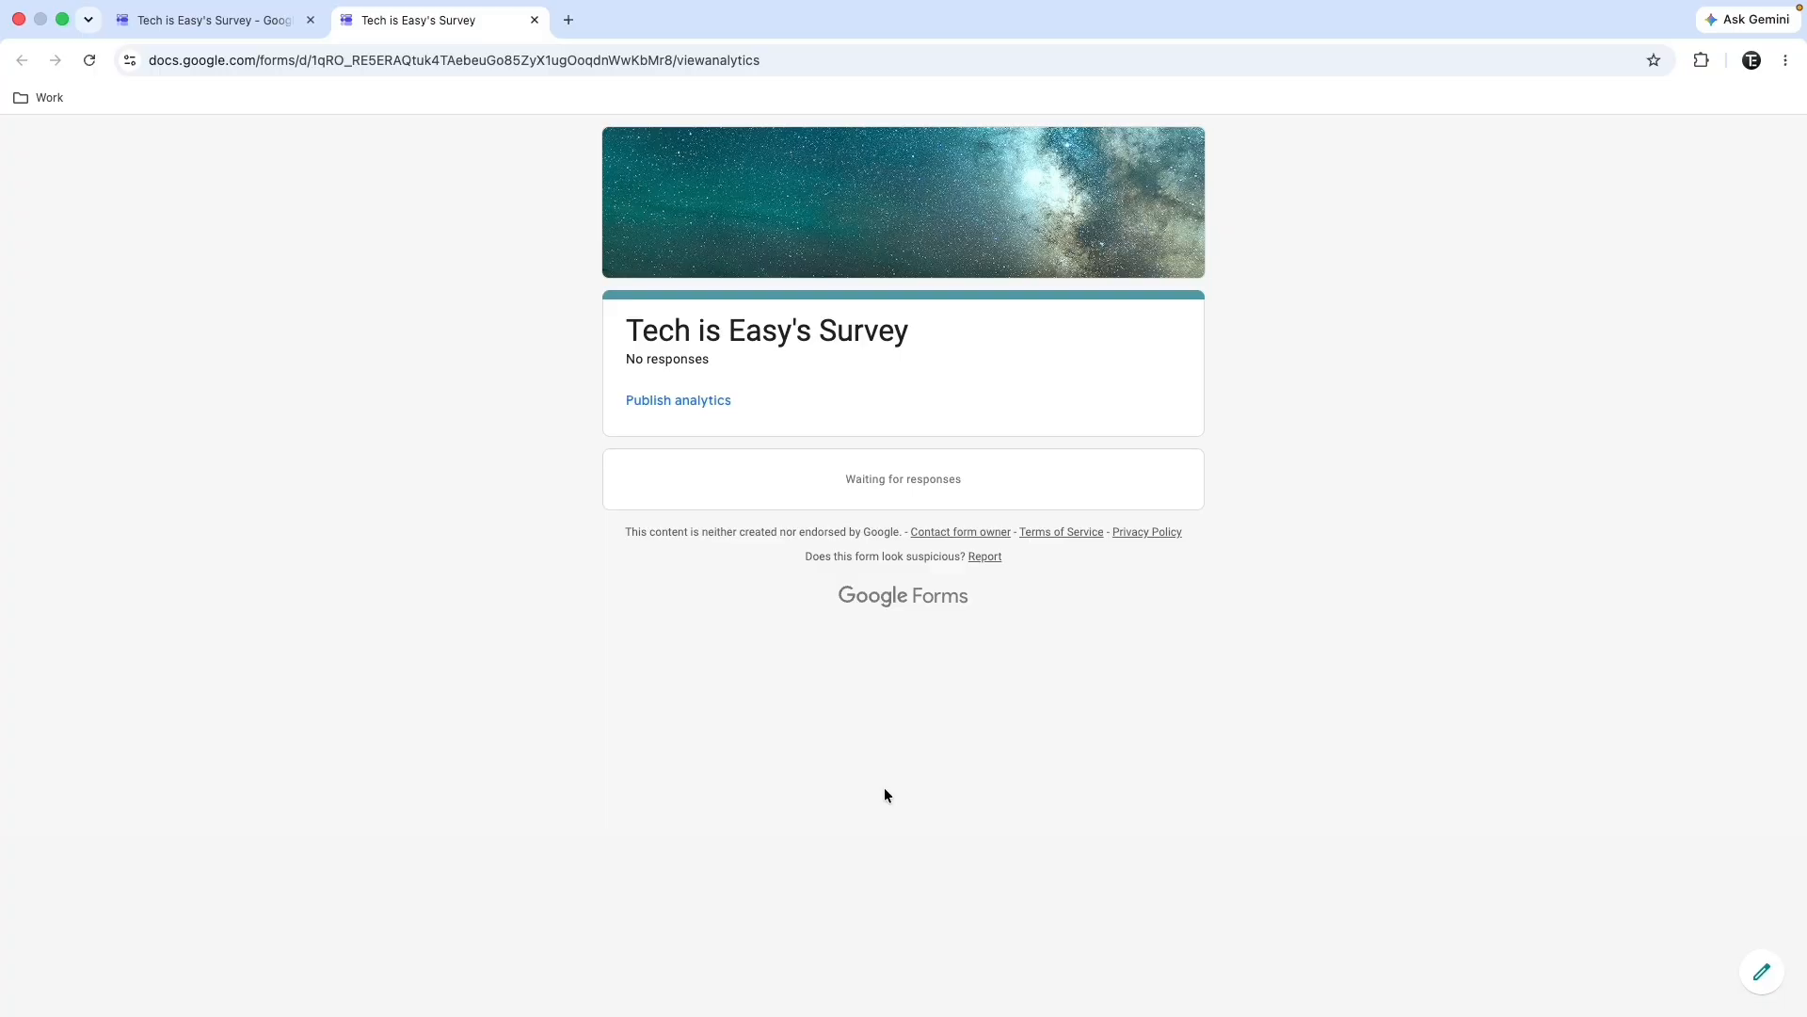
pyautogui.press('super+w')
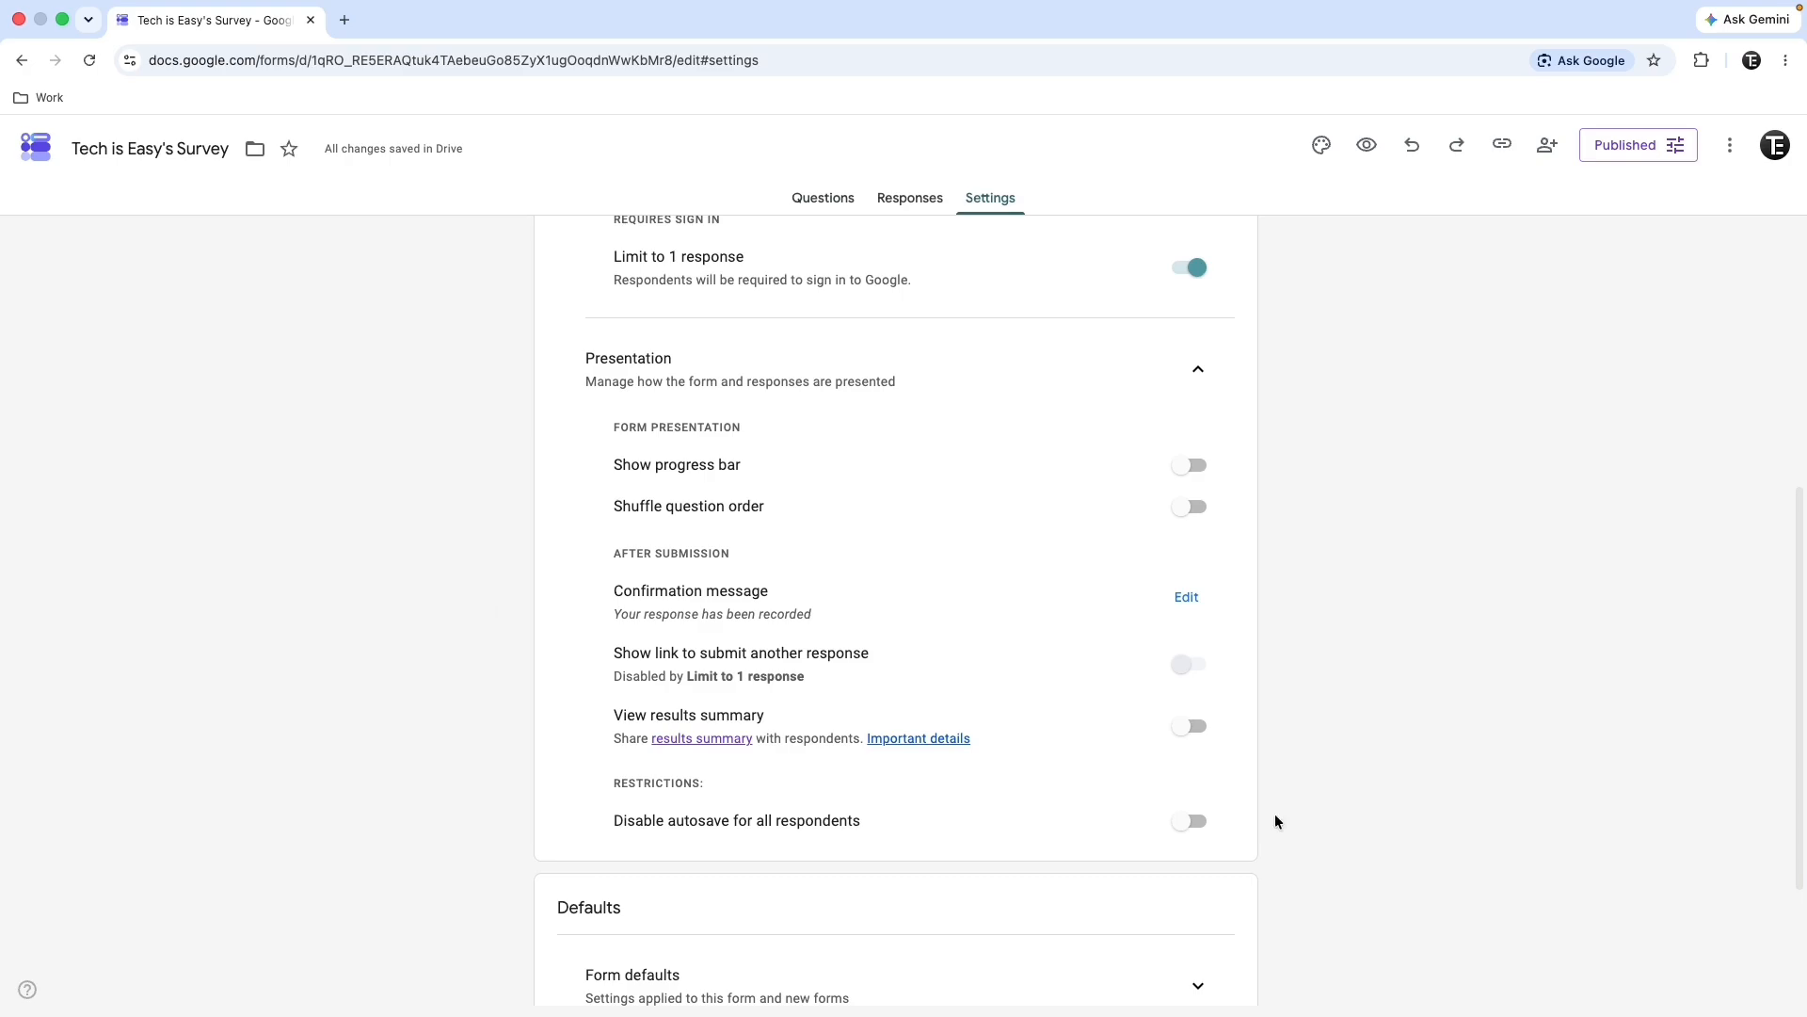
# Turn on the option that disables autosave for all respondents and turn it back off.
pyautogui.click(1191, 821)
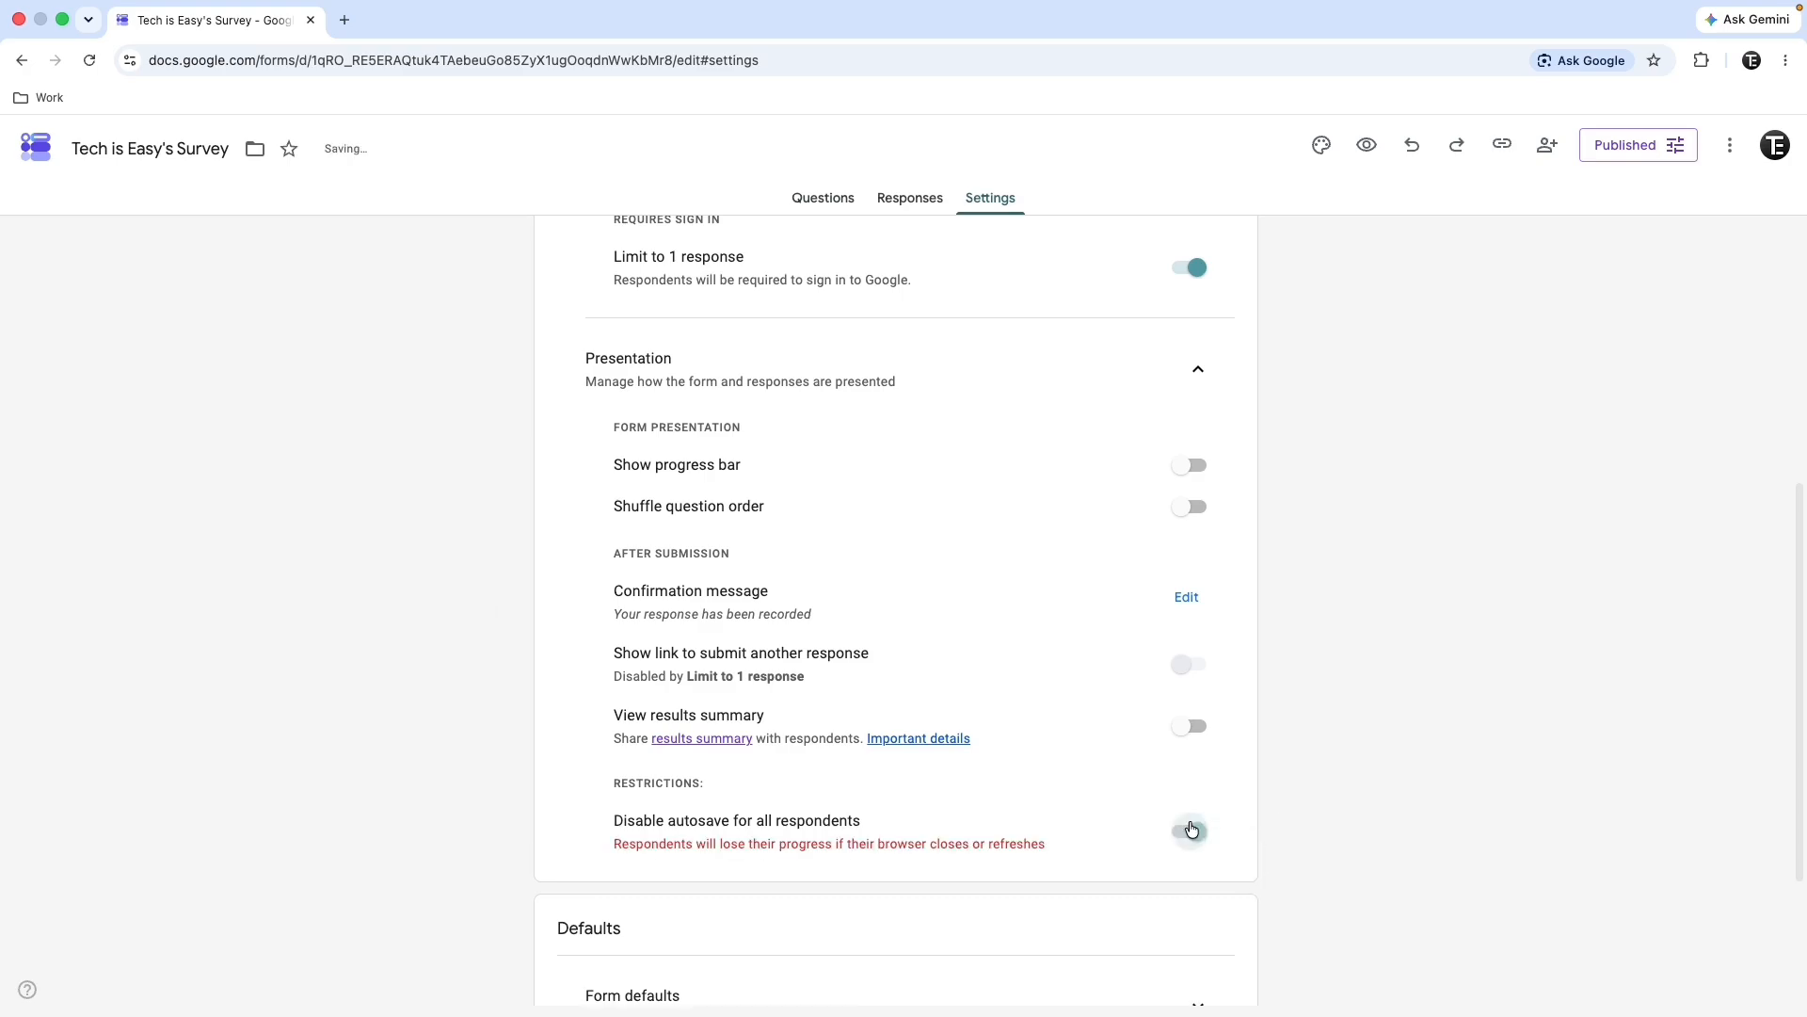
pyautogui.scroll(-1, 670, 786)
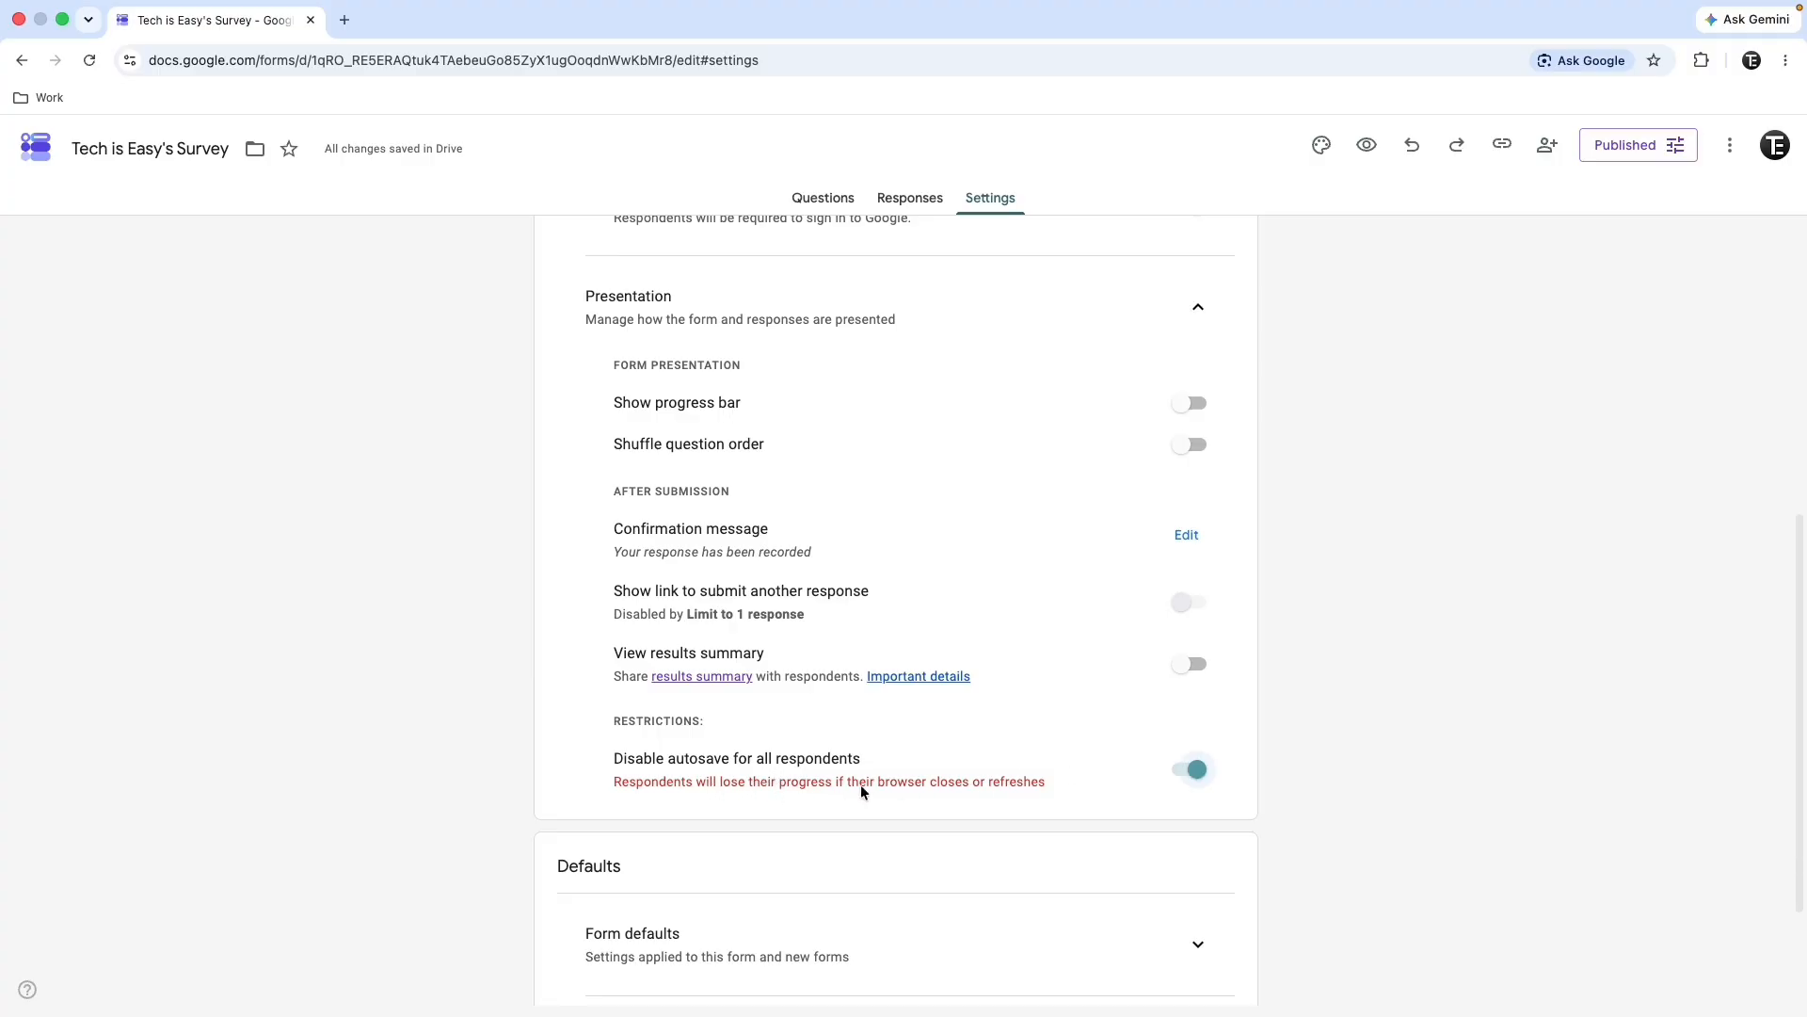
pyautogui.click(1194, 769)
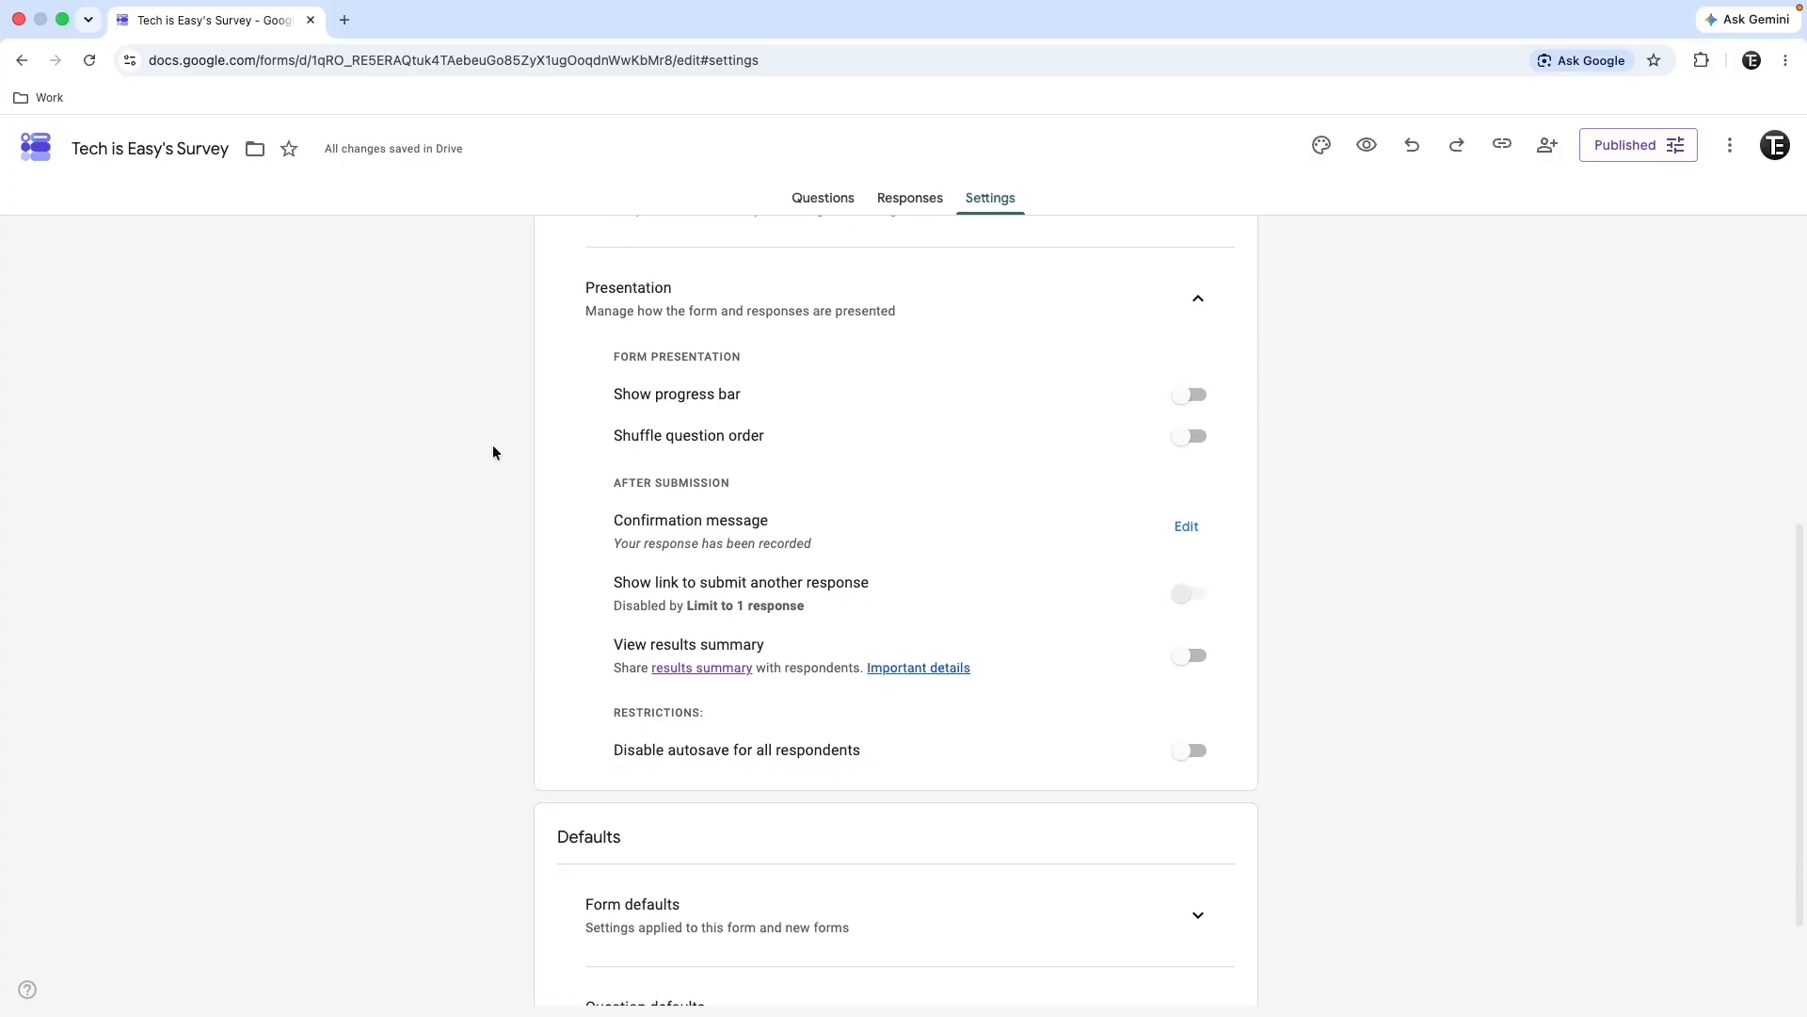
pyautogui.click(608, 295)
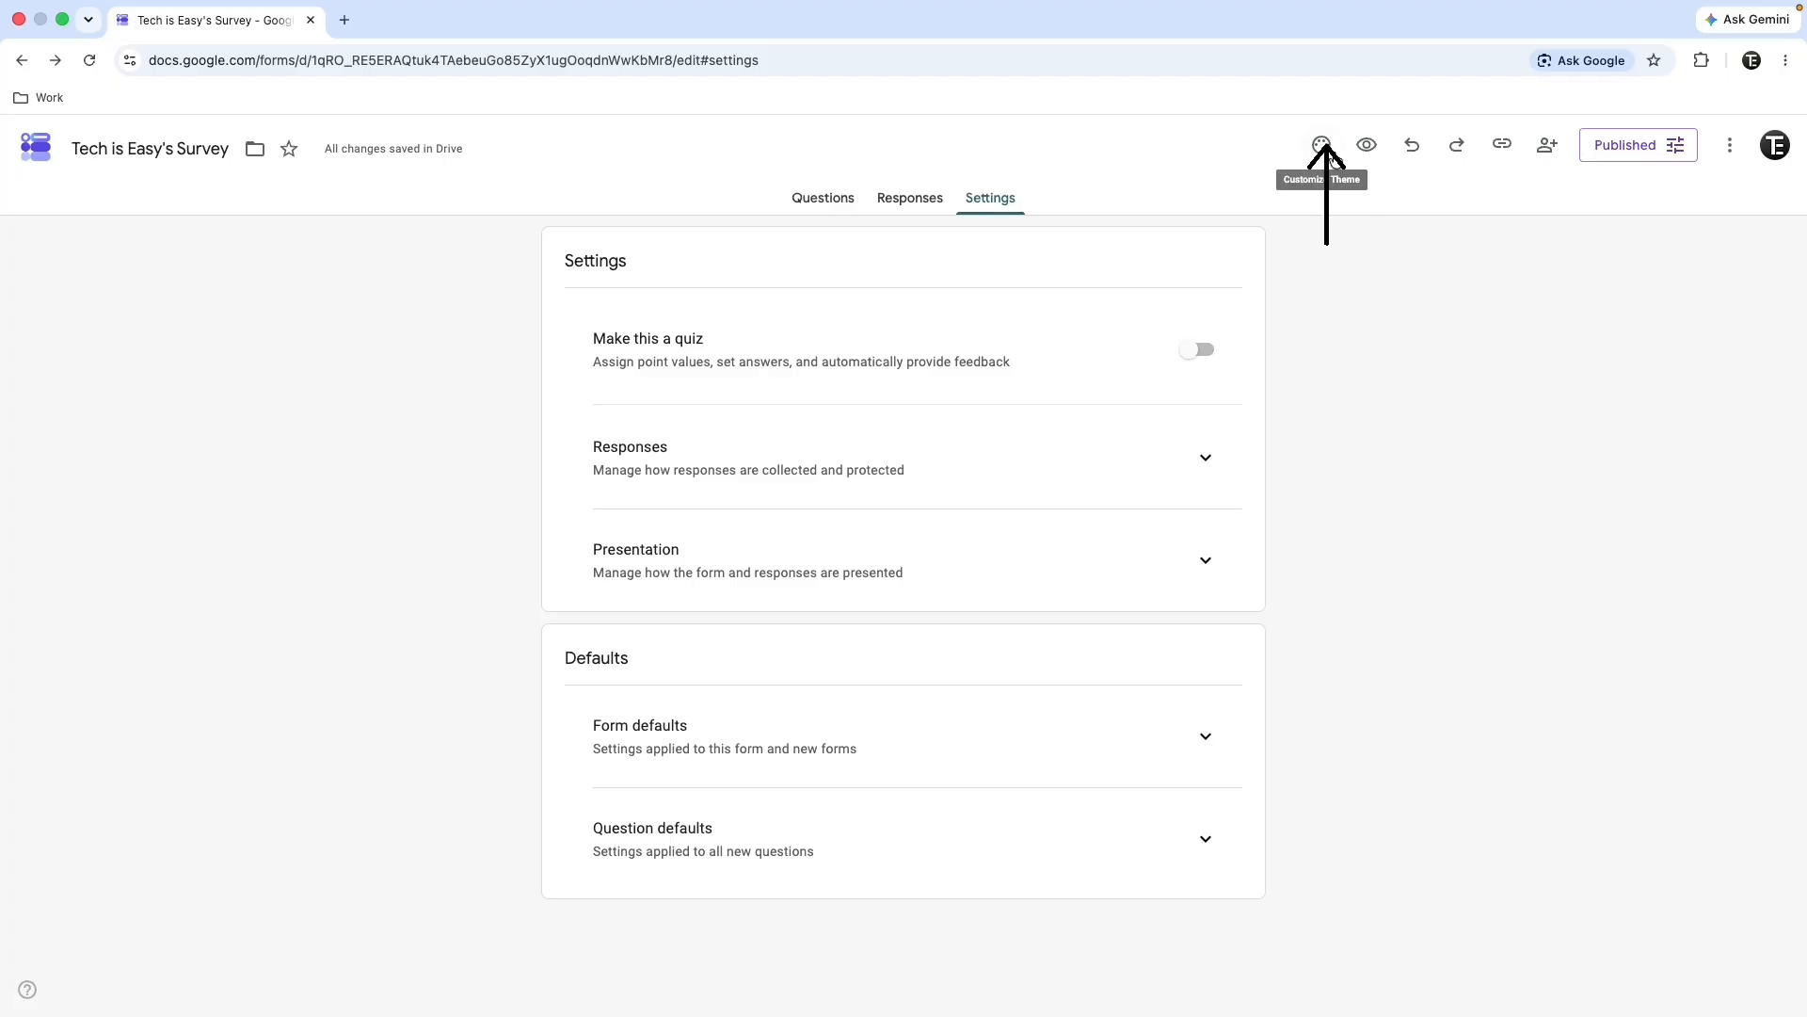
# Customize the form's theme with the dark gray color and the light gray background.
pyautogui.click(1322, 147)
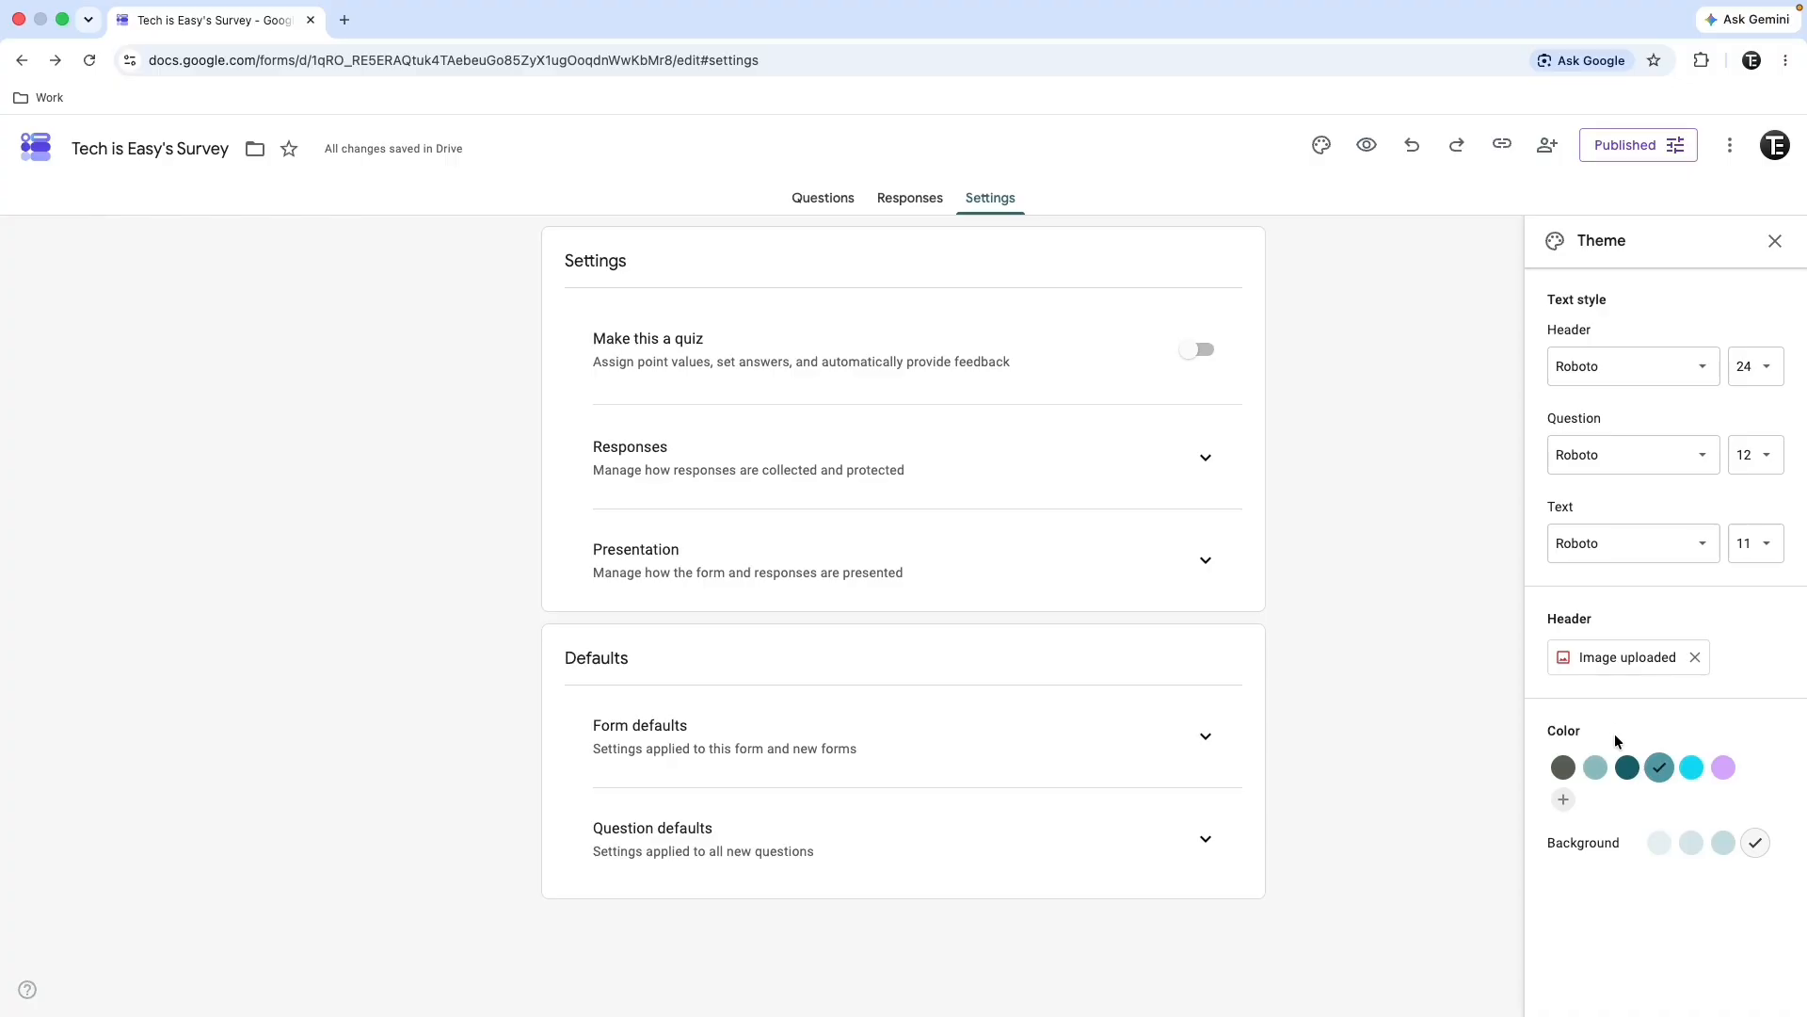
pyautogui.click(1563, 767)
pyautogui.click(1754, 845)
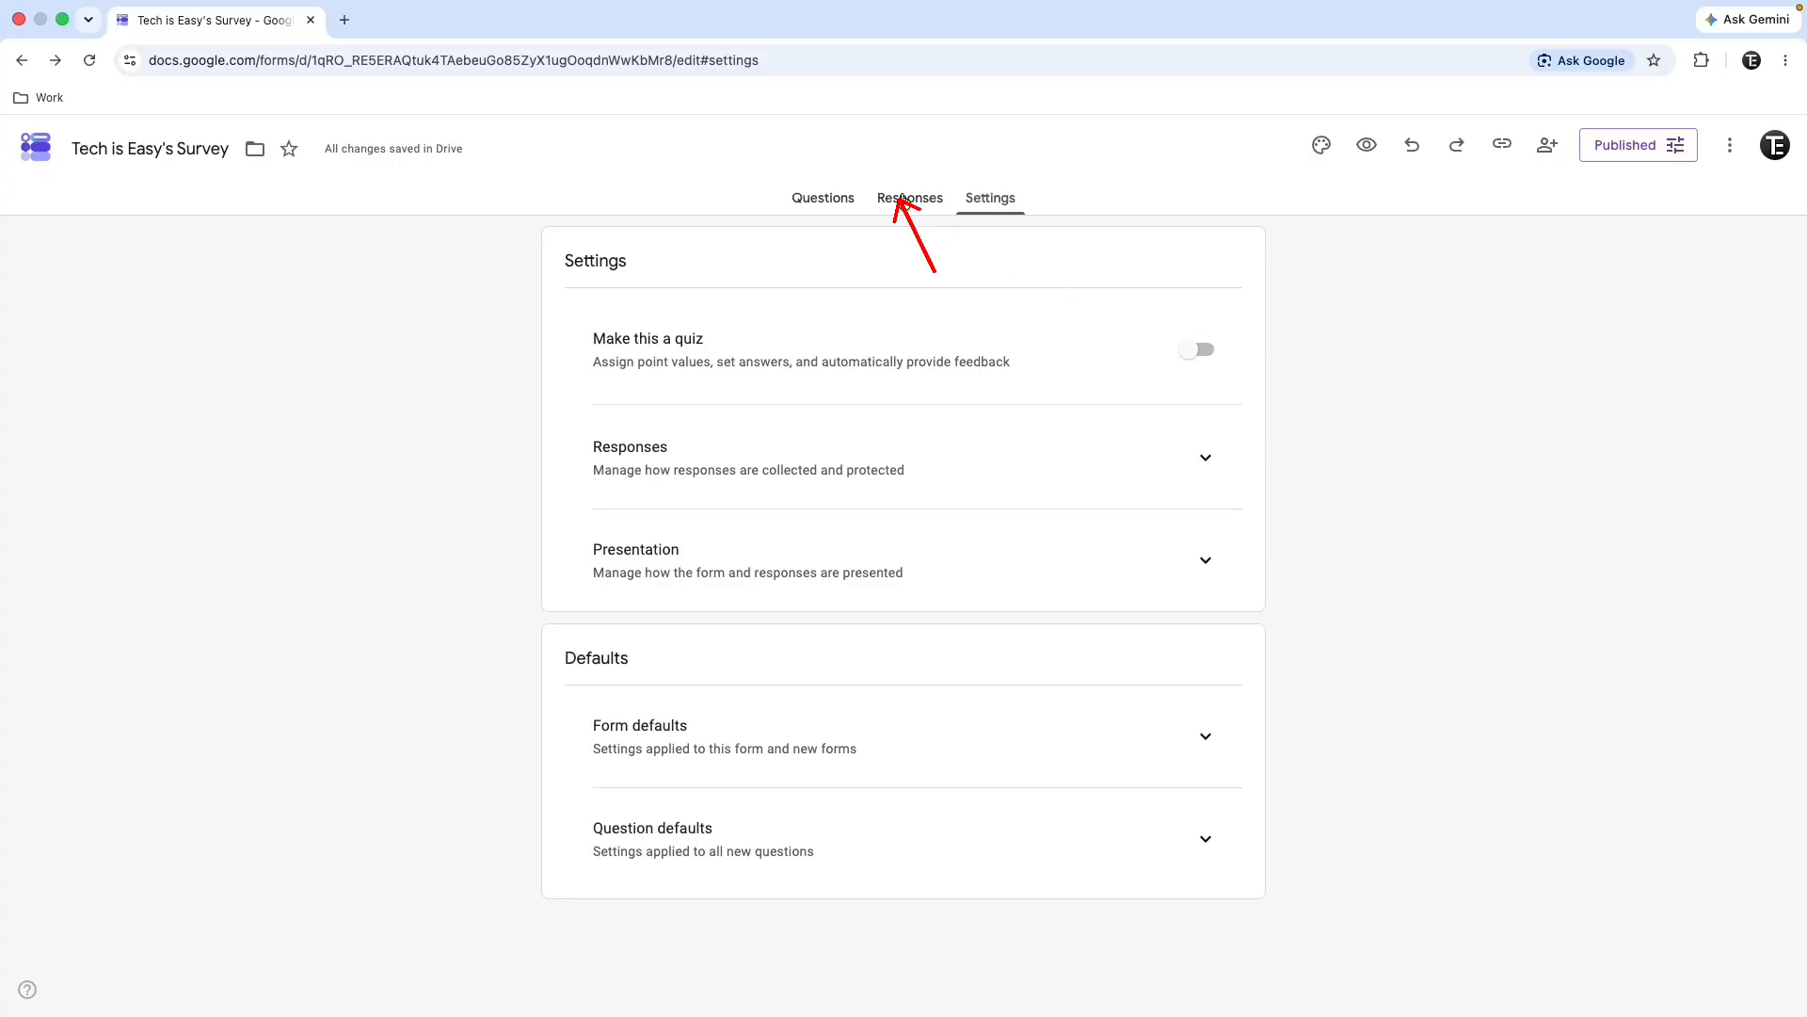
# Link the form's responses to a new spreadsheet named Tech is Easy's Survey (Responses), view it, and return to the form.
pyautogui.click(901, 207)
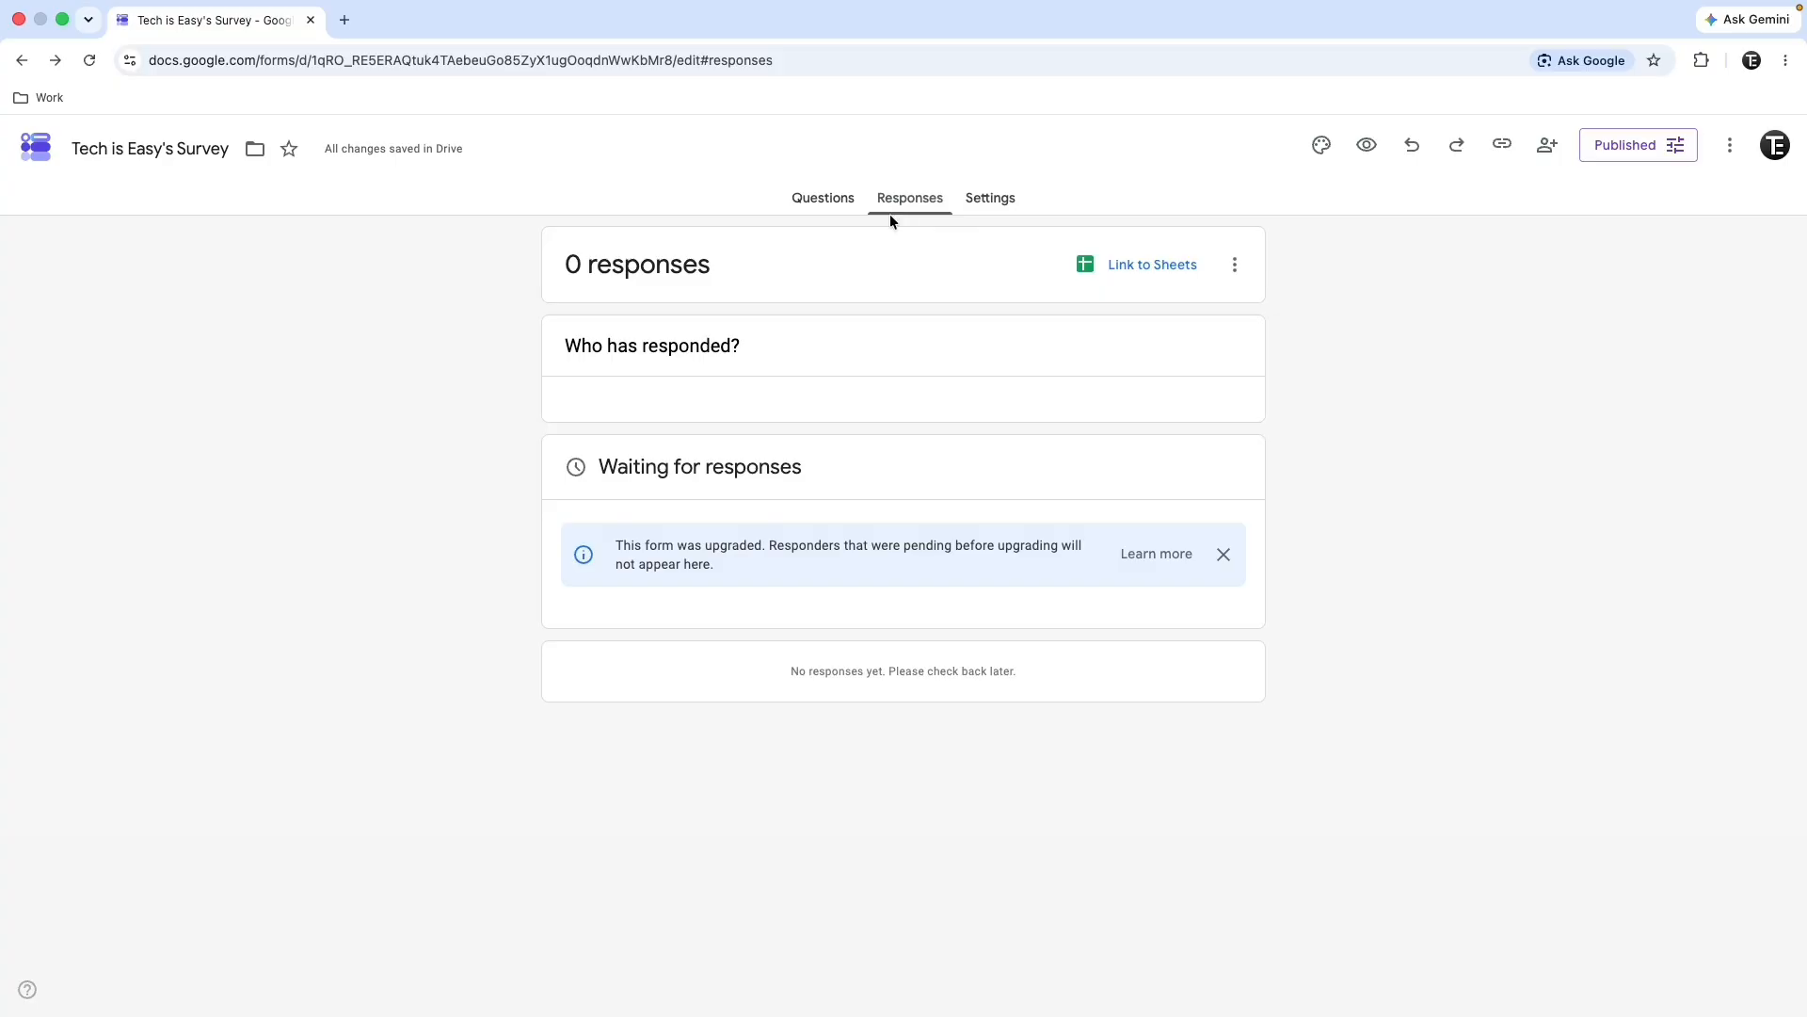
pyautogui.click(1160, 271)
pyautogui.moveTo(862, 250); pyautogui.dragTo(1112, 248)
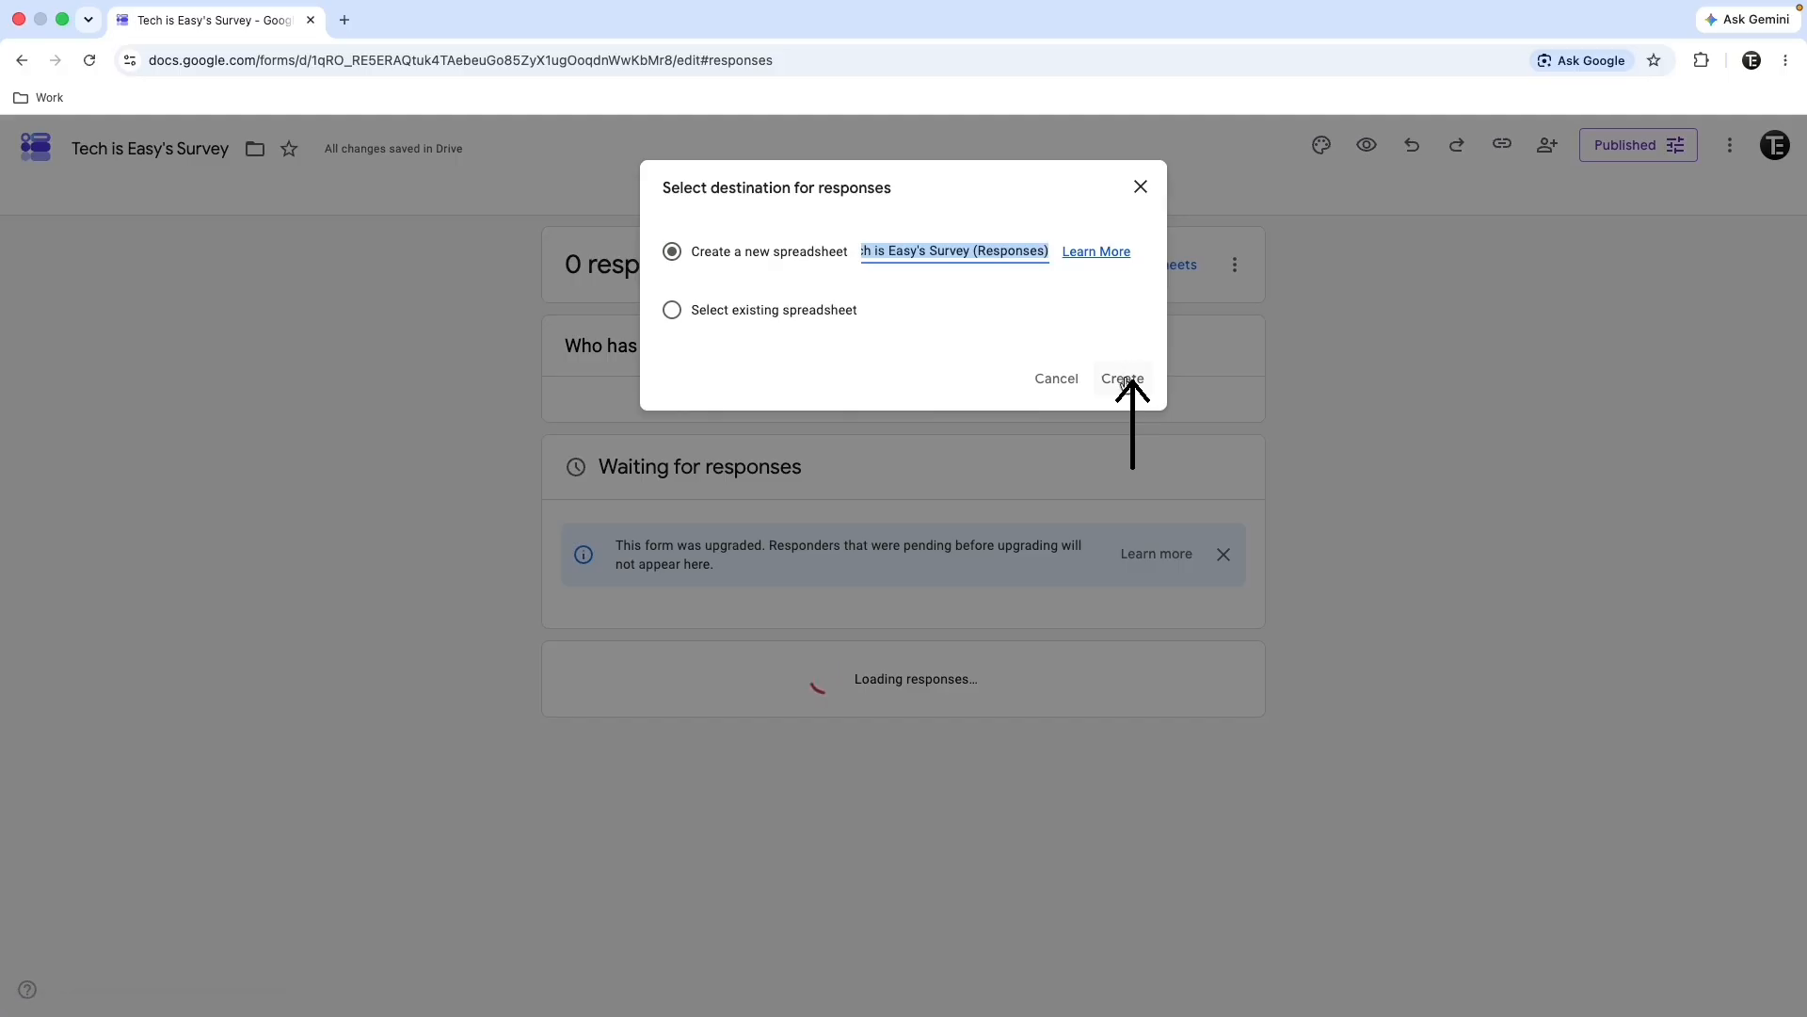
pyautogui.click(1125, 381)
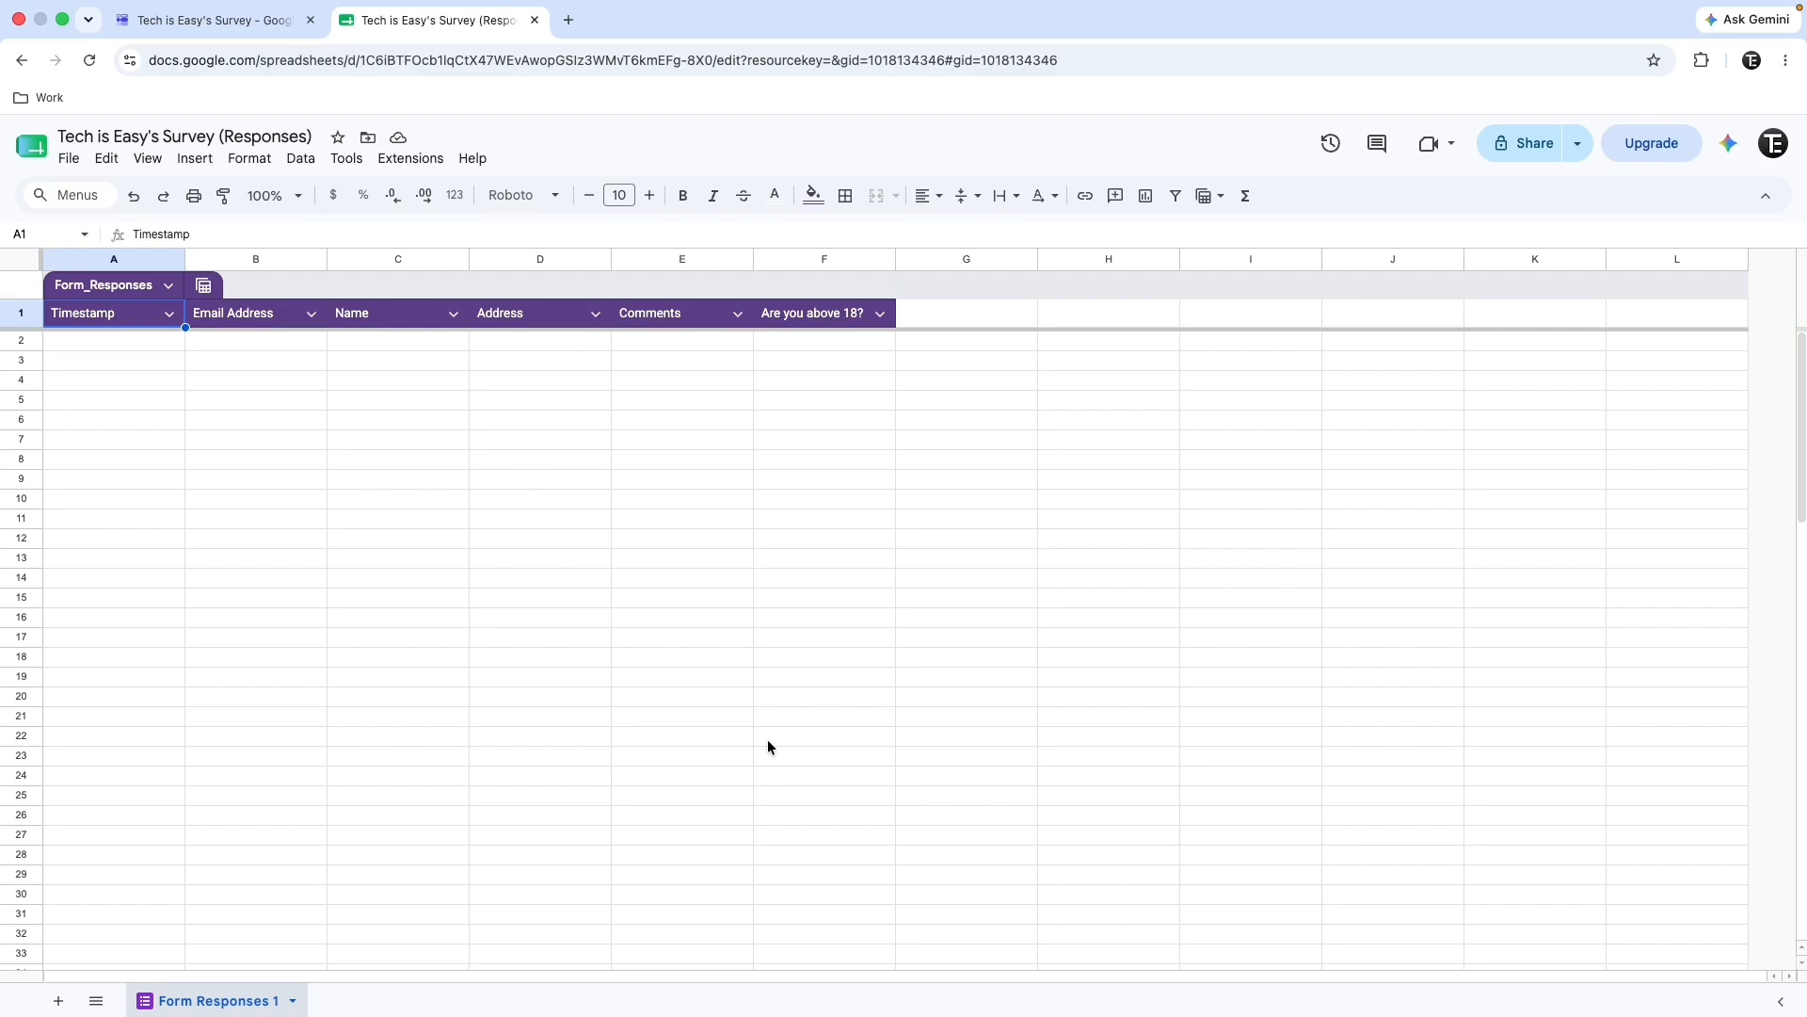
pyautogui.press('super+w')
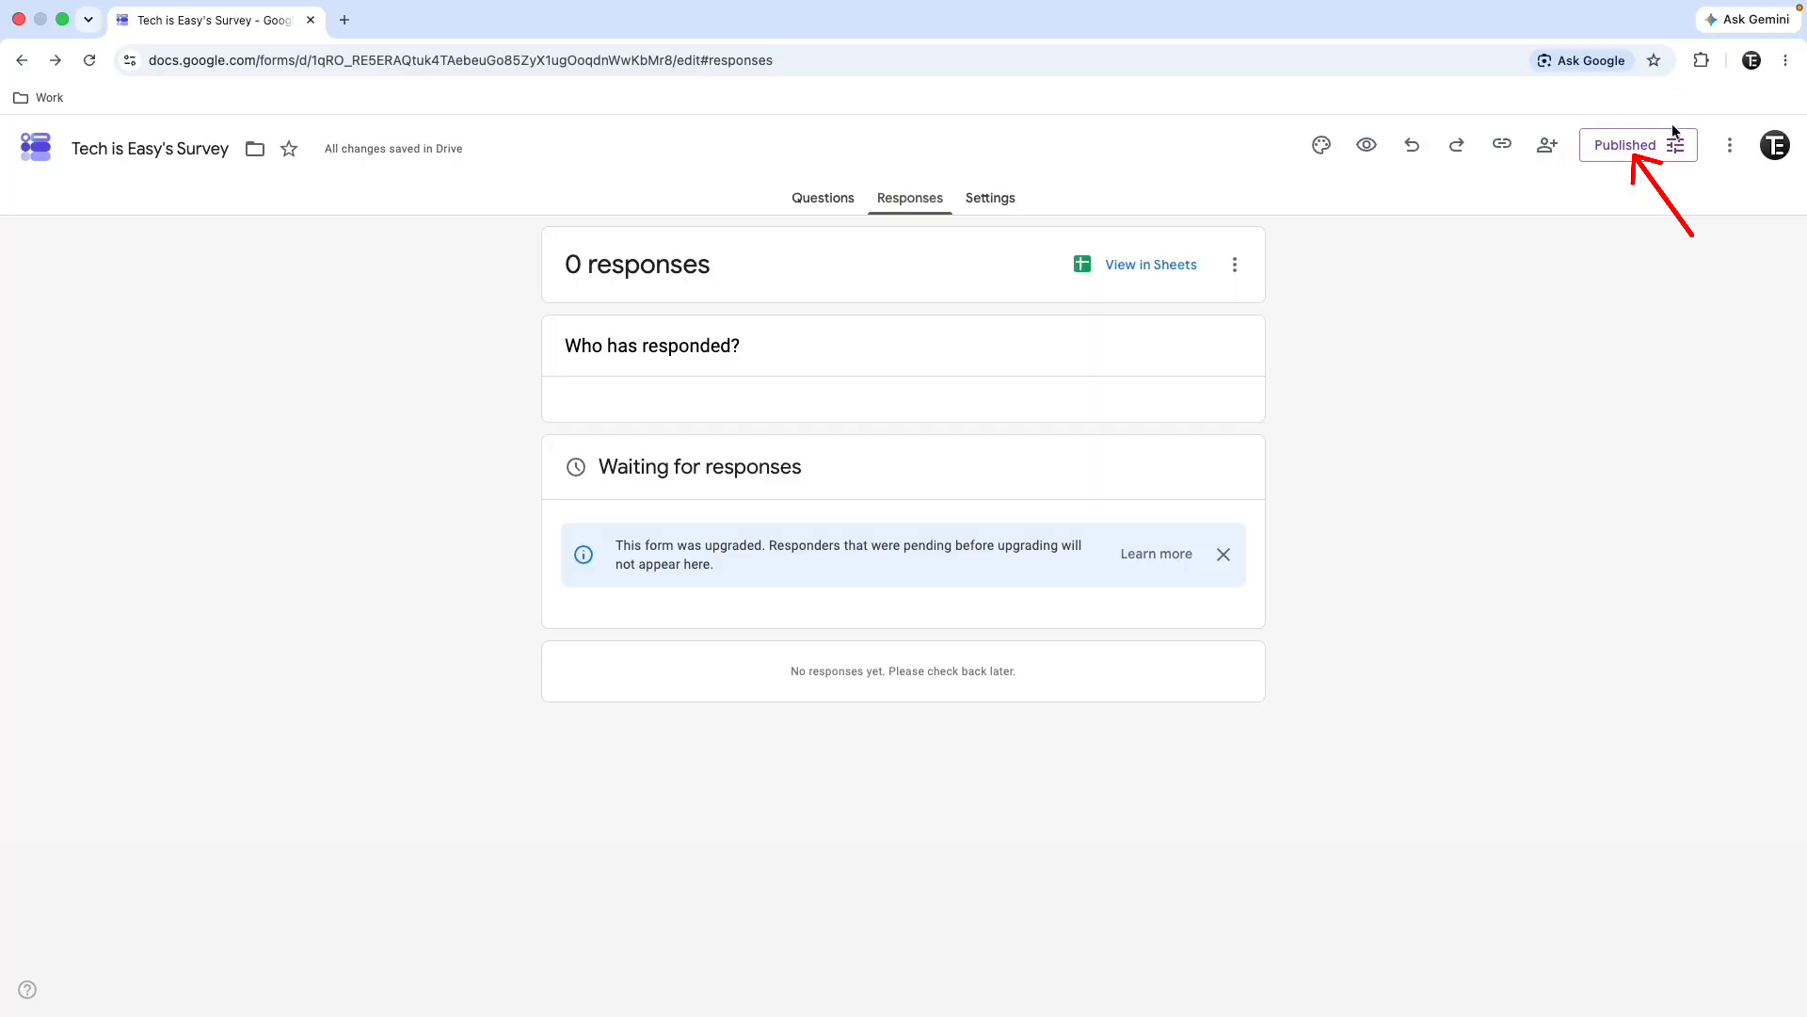
# In the form's published options, switch accepting responses off and back on.
pyautogui.click(1638, 144)
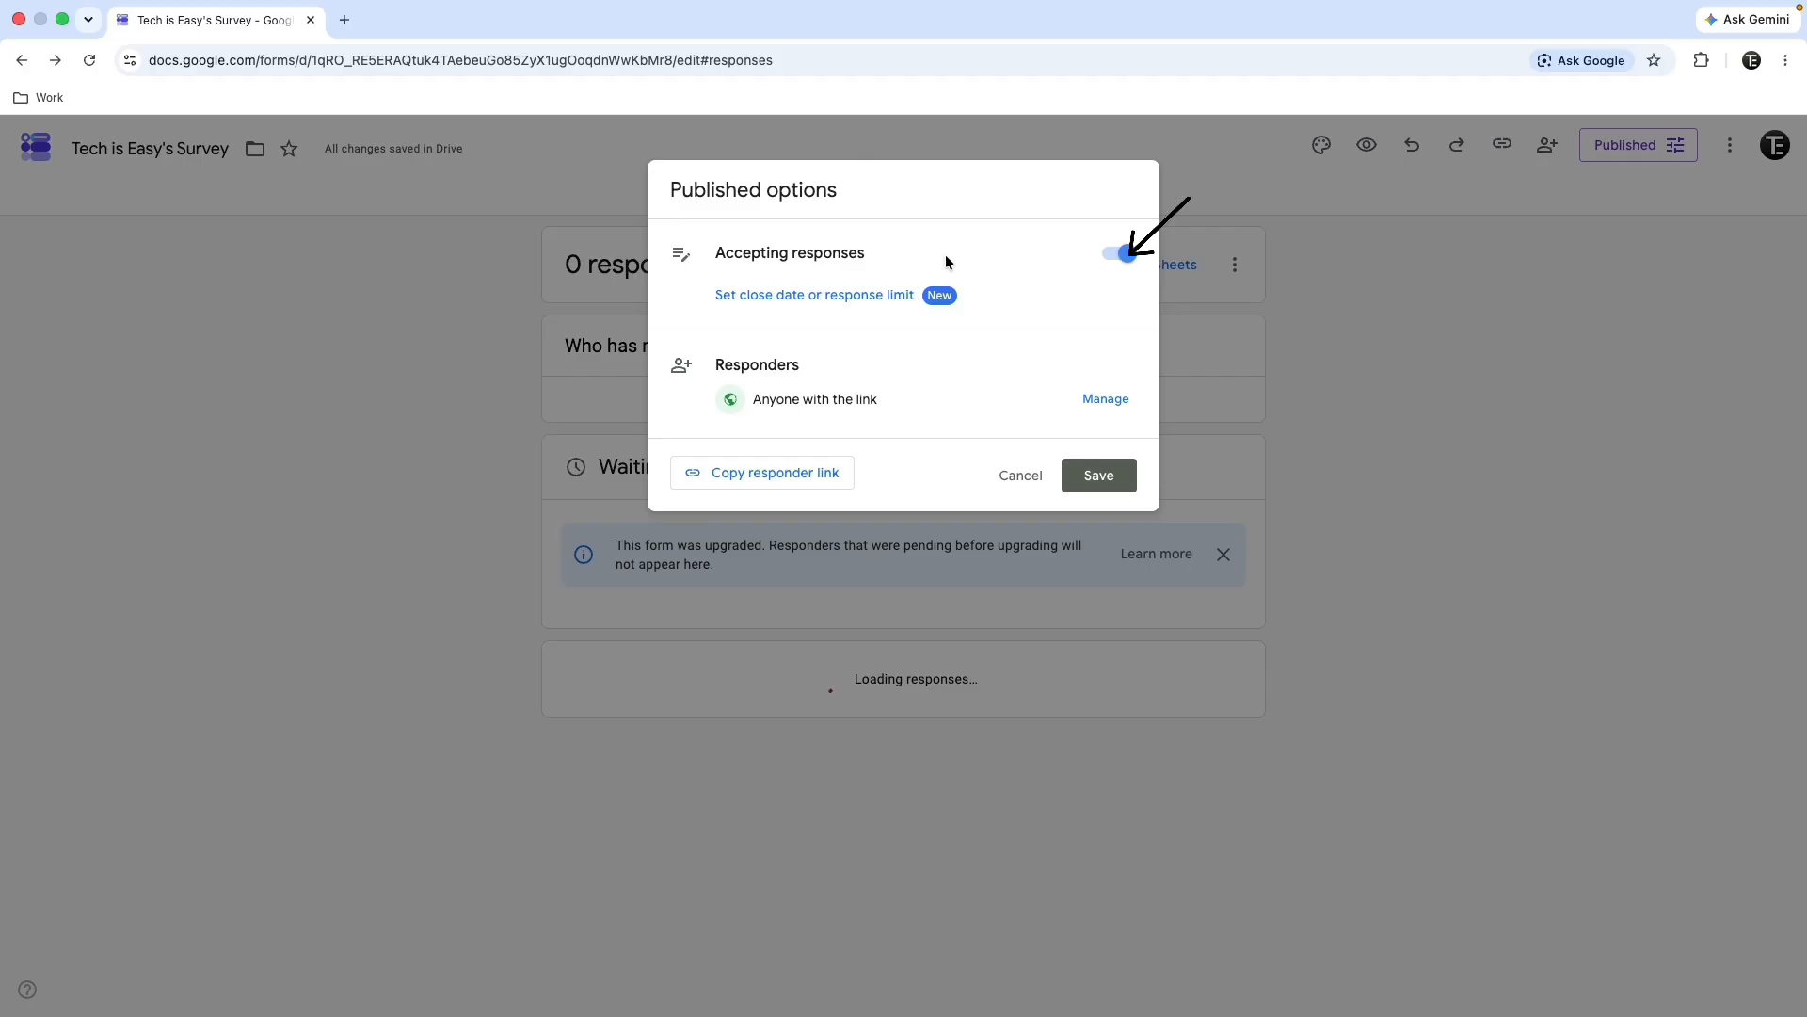
pyautogui.click(1122, 254)
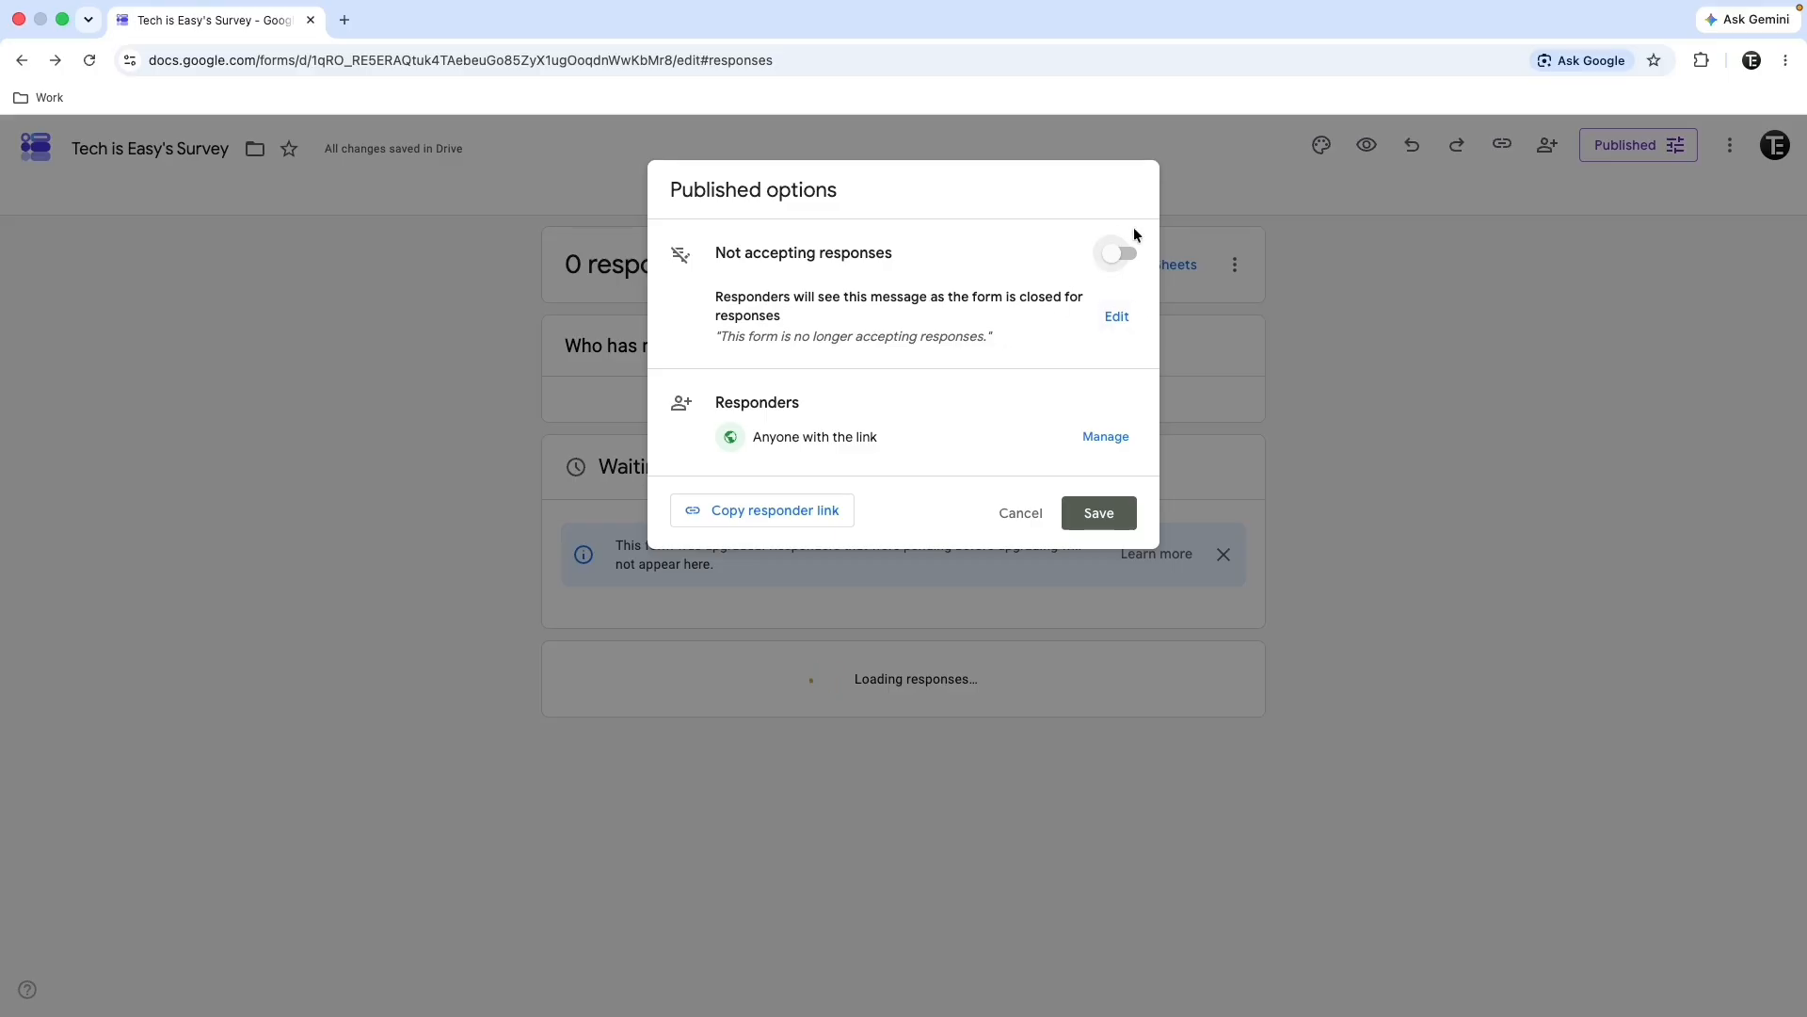
pyautogui.click(1117, 252)
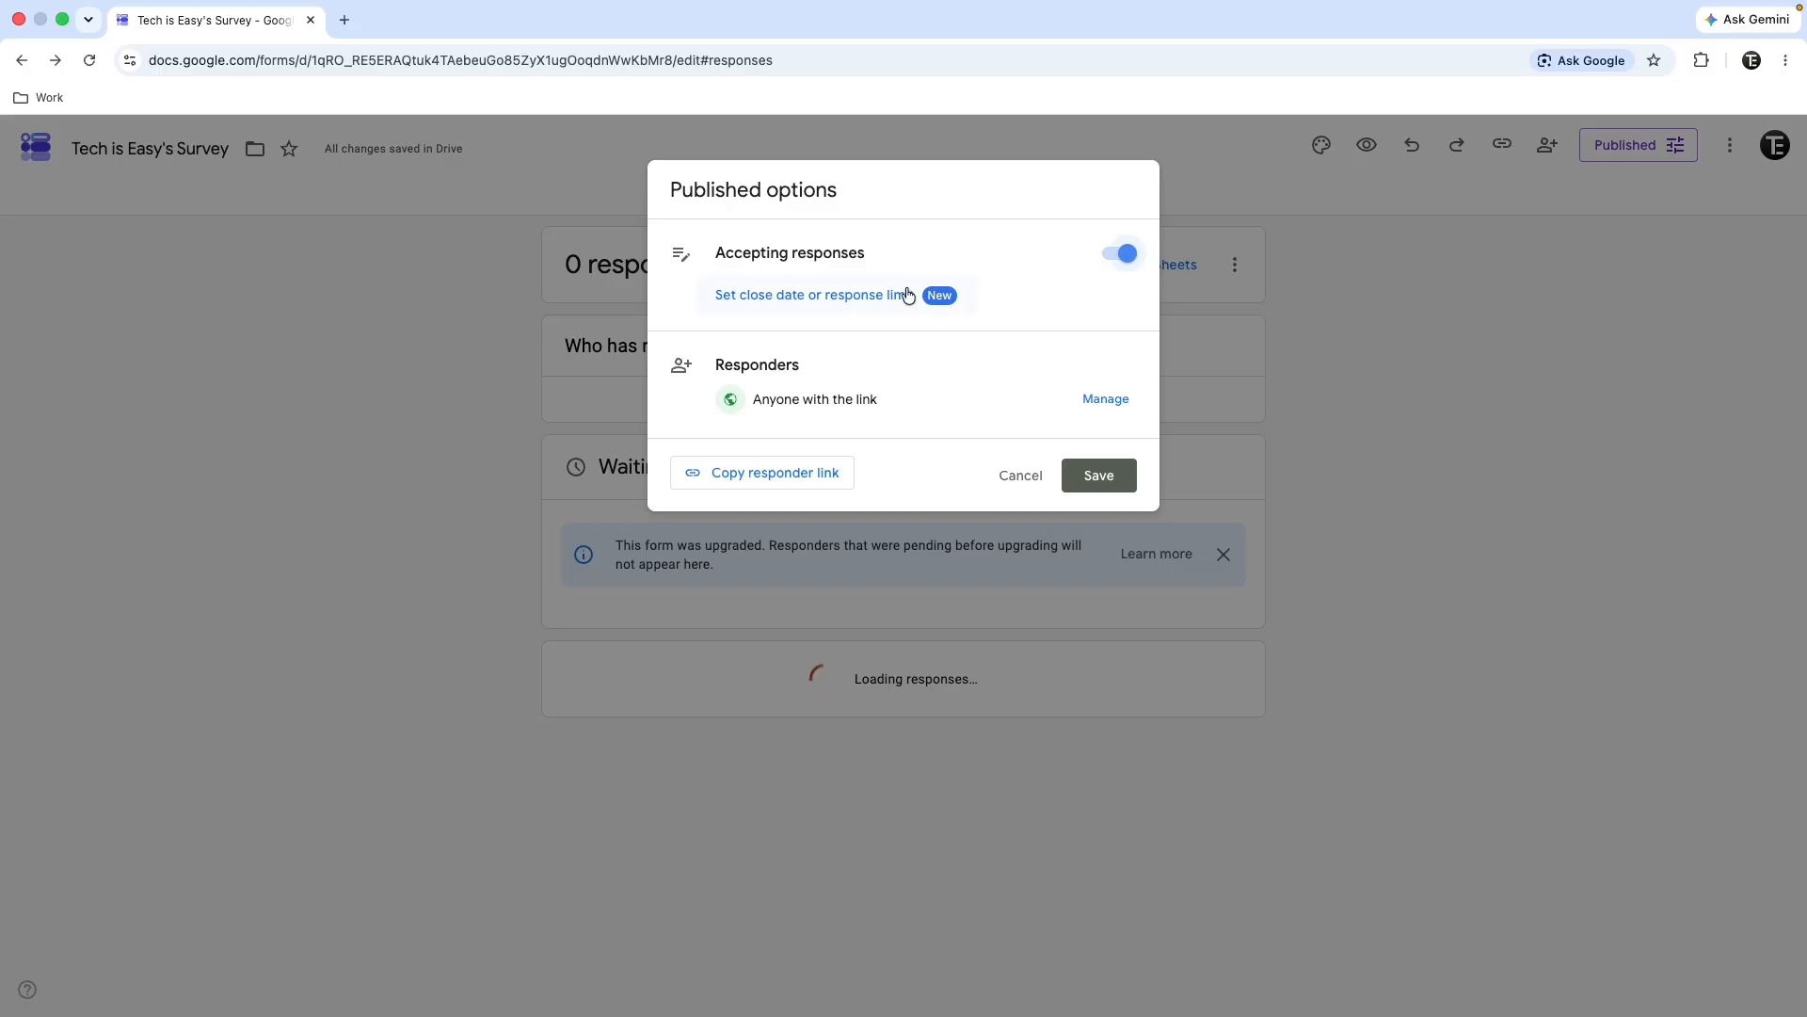
# Try to set the form to stop accepting responses after 20 responses and select the closed-form message.
pyautogui.click(852, 296)
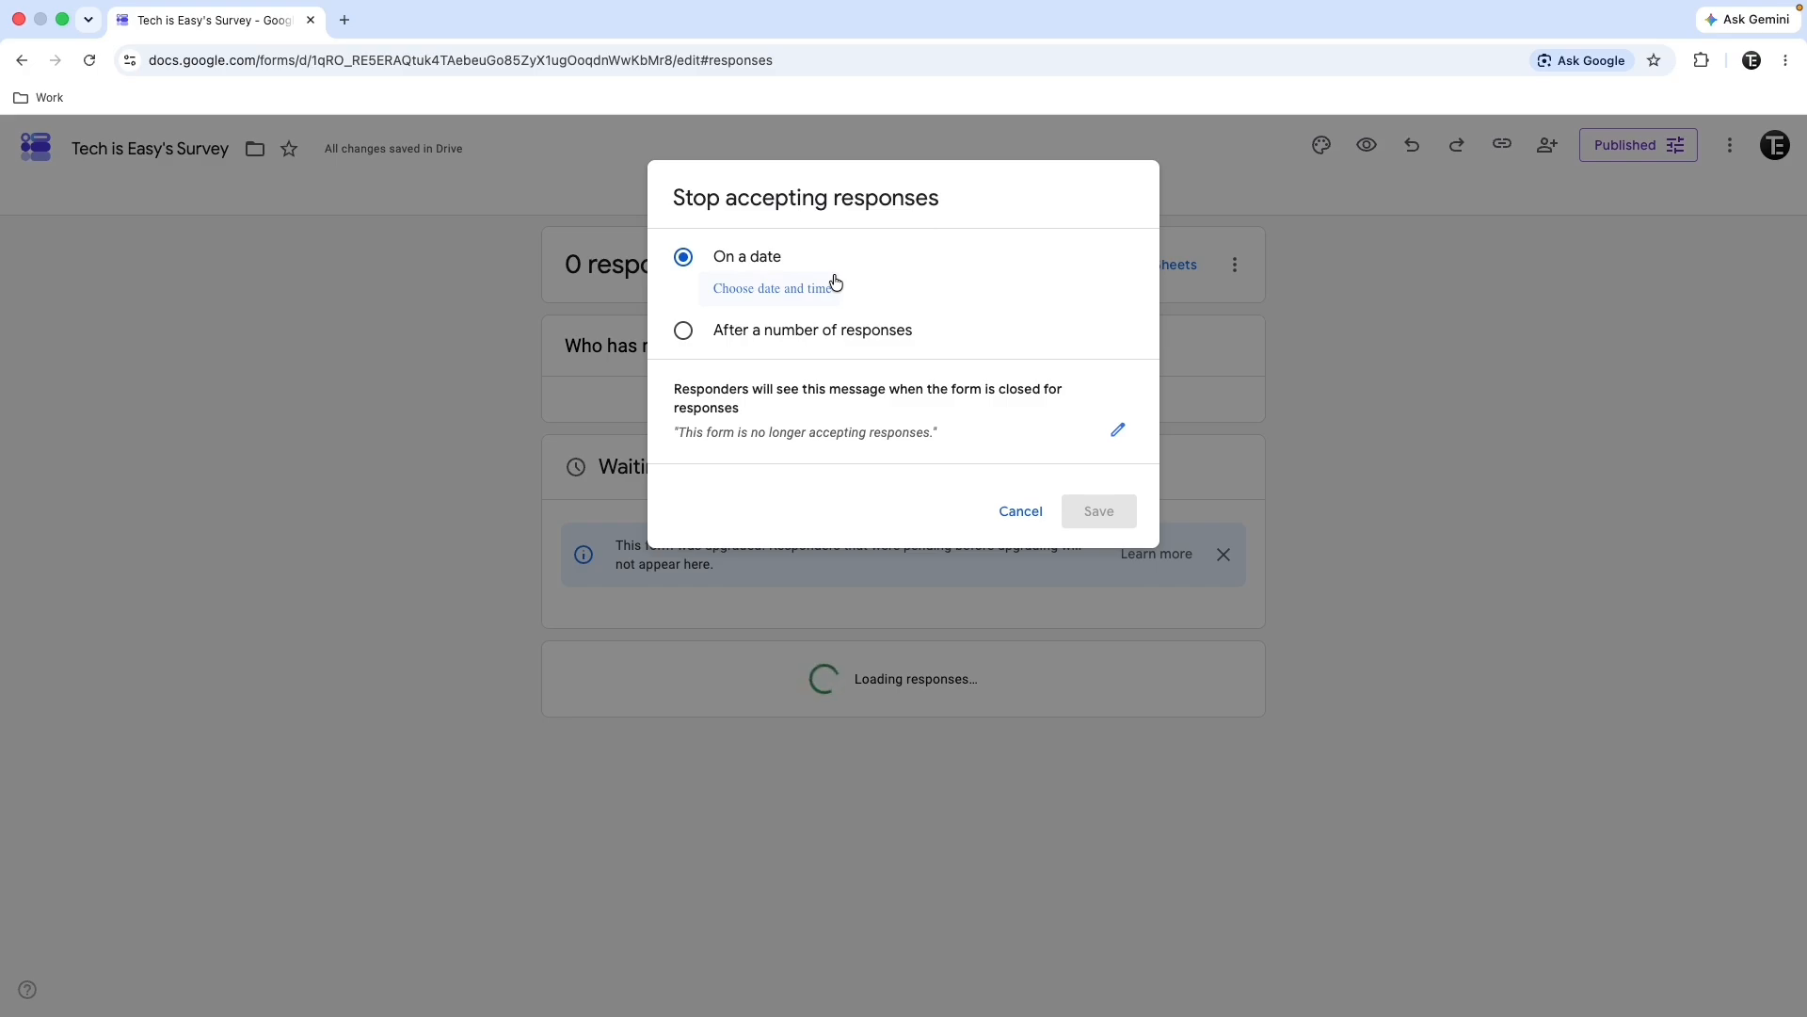
pyautogui.click(847, 326)
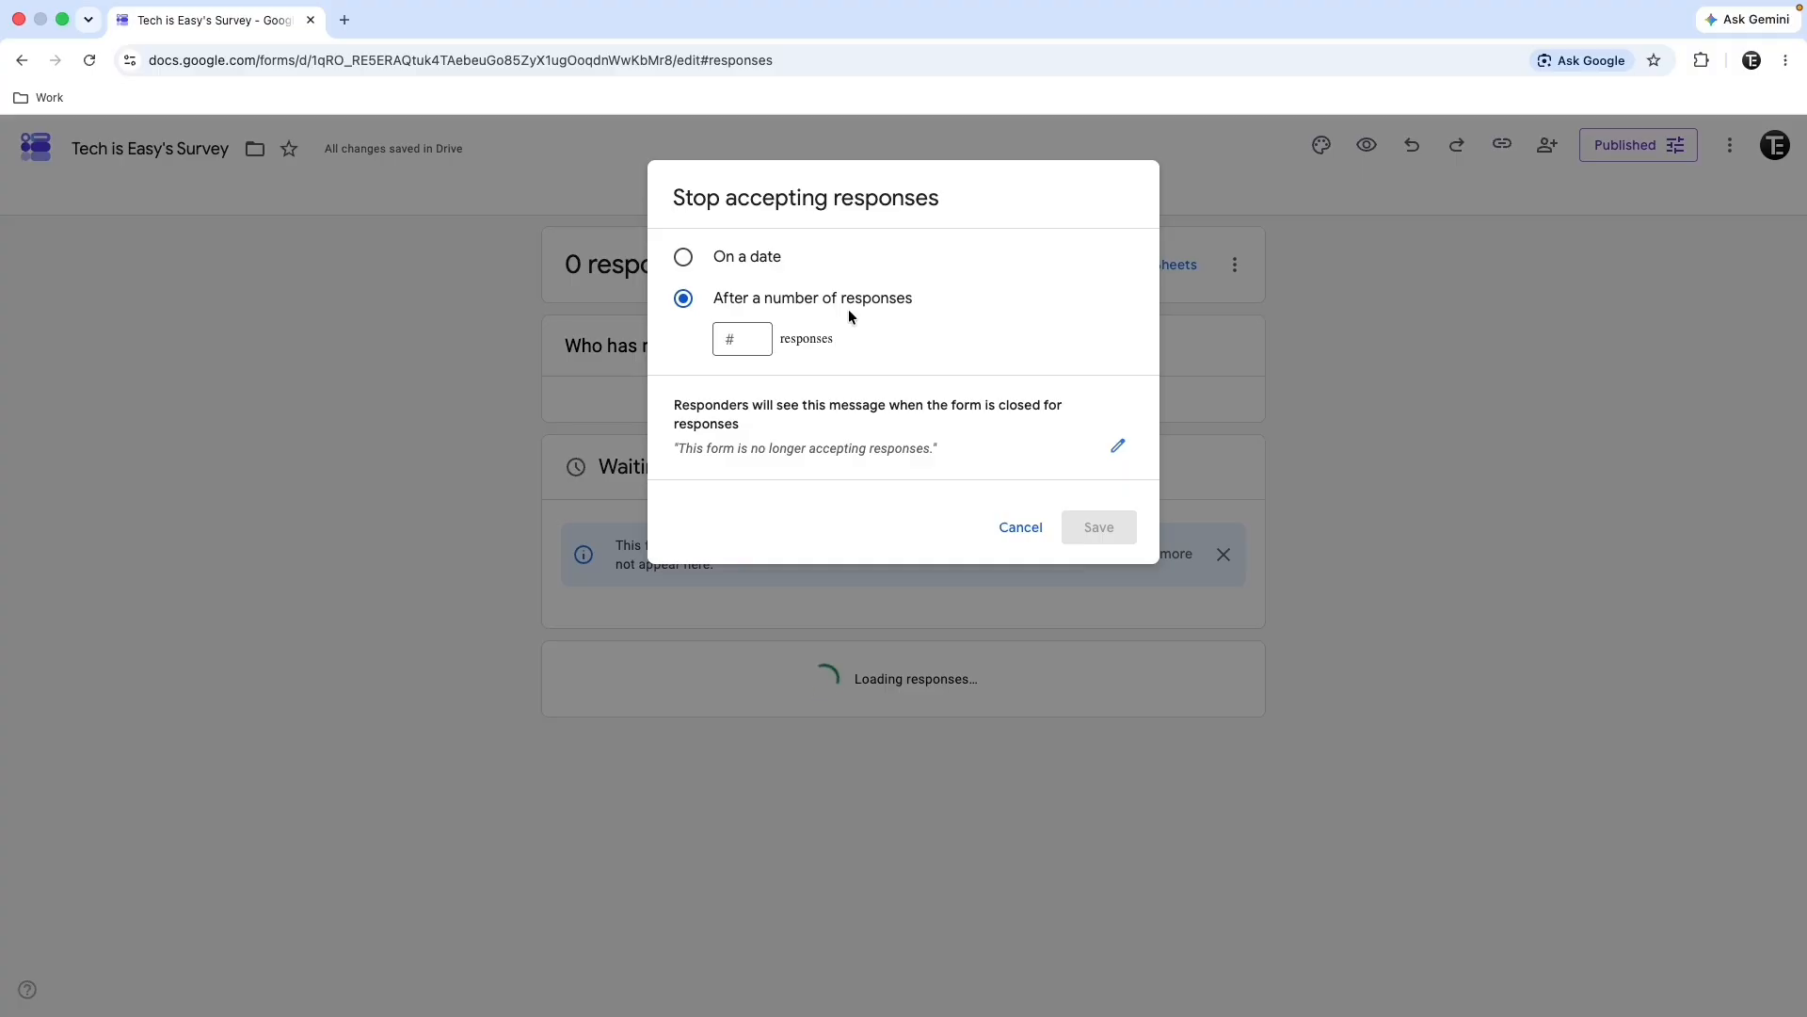
pyautogui.click(742, 339)
pyautogui.write('20')
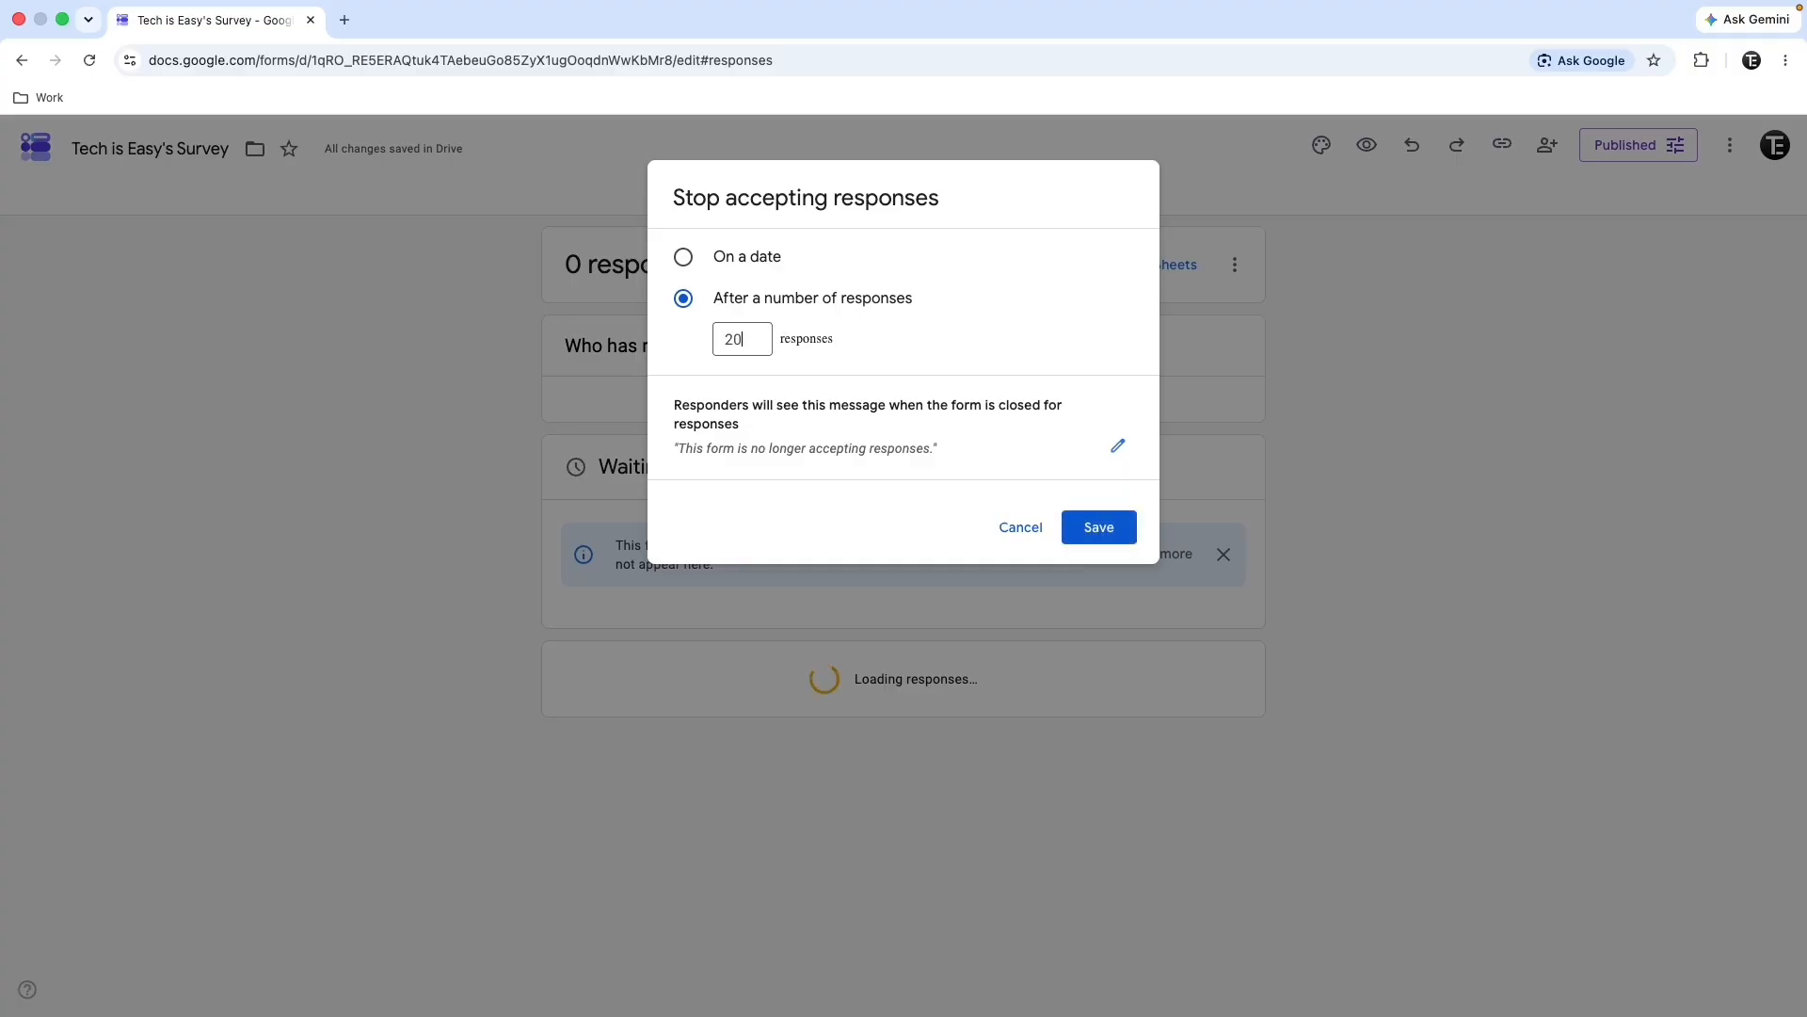
pyautogui.moveTo(675, 449); pyautogui.dragTo(866, 478)
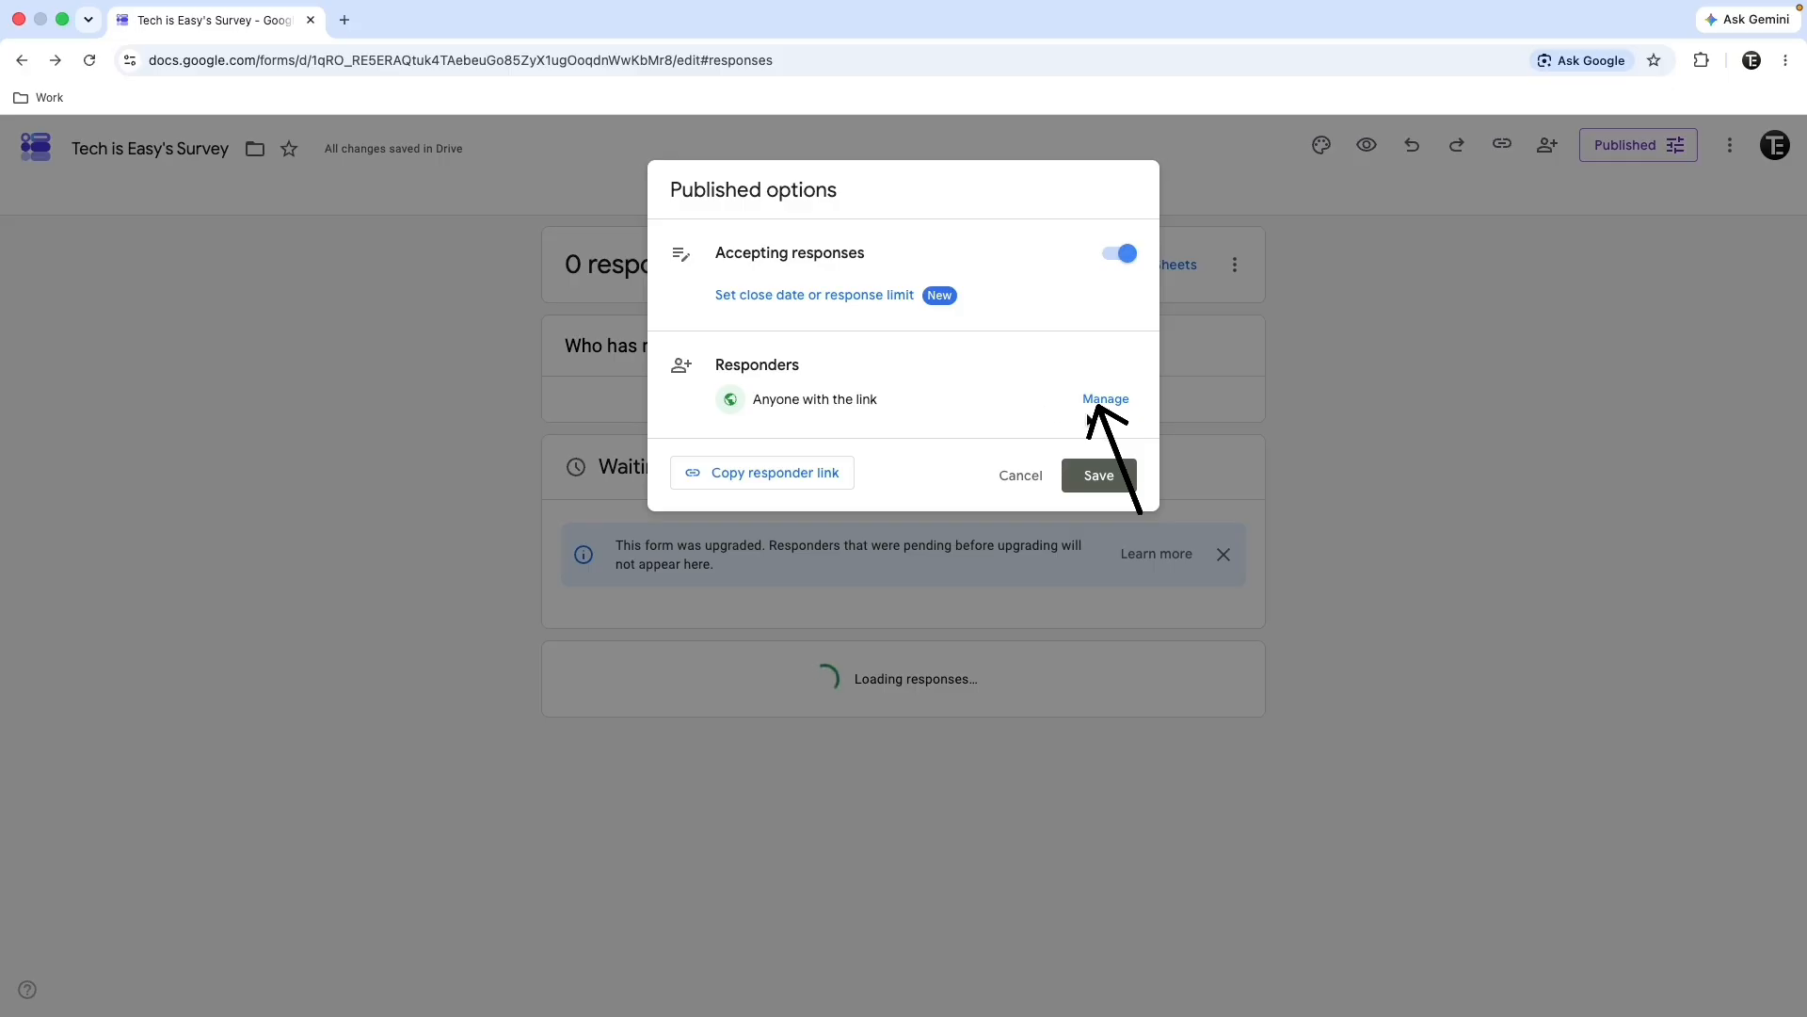
# Manage the form's responders and restrict the responder view by removing the link access.
pyautogui.click(1103, 400)
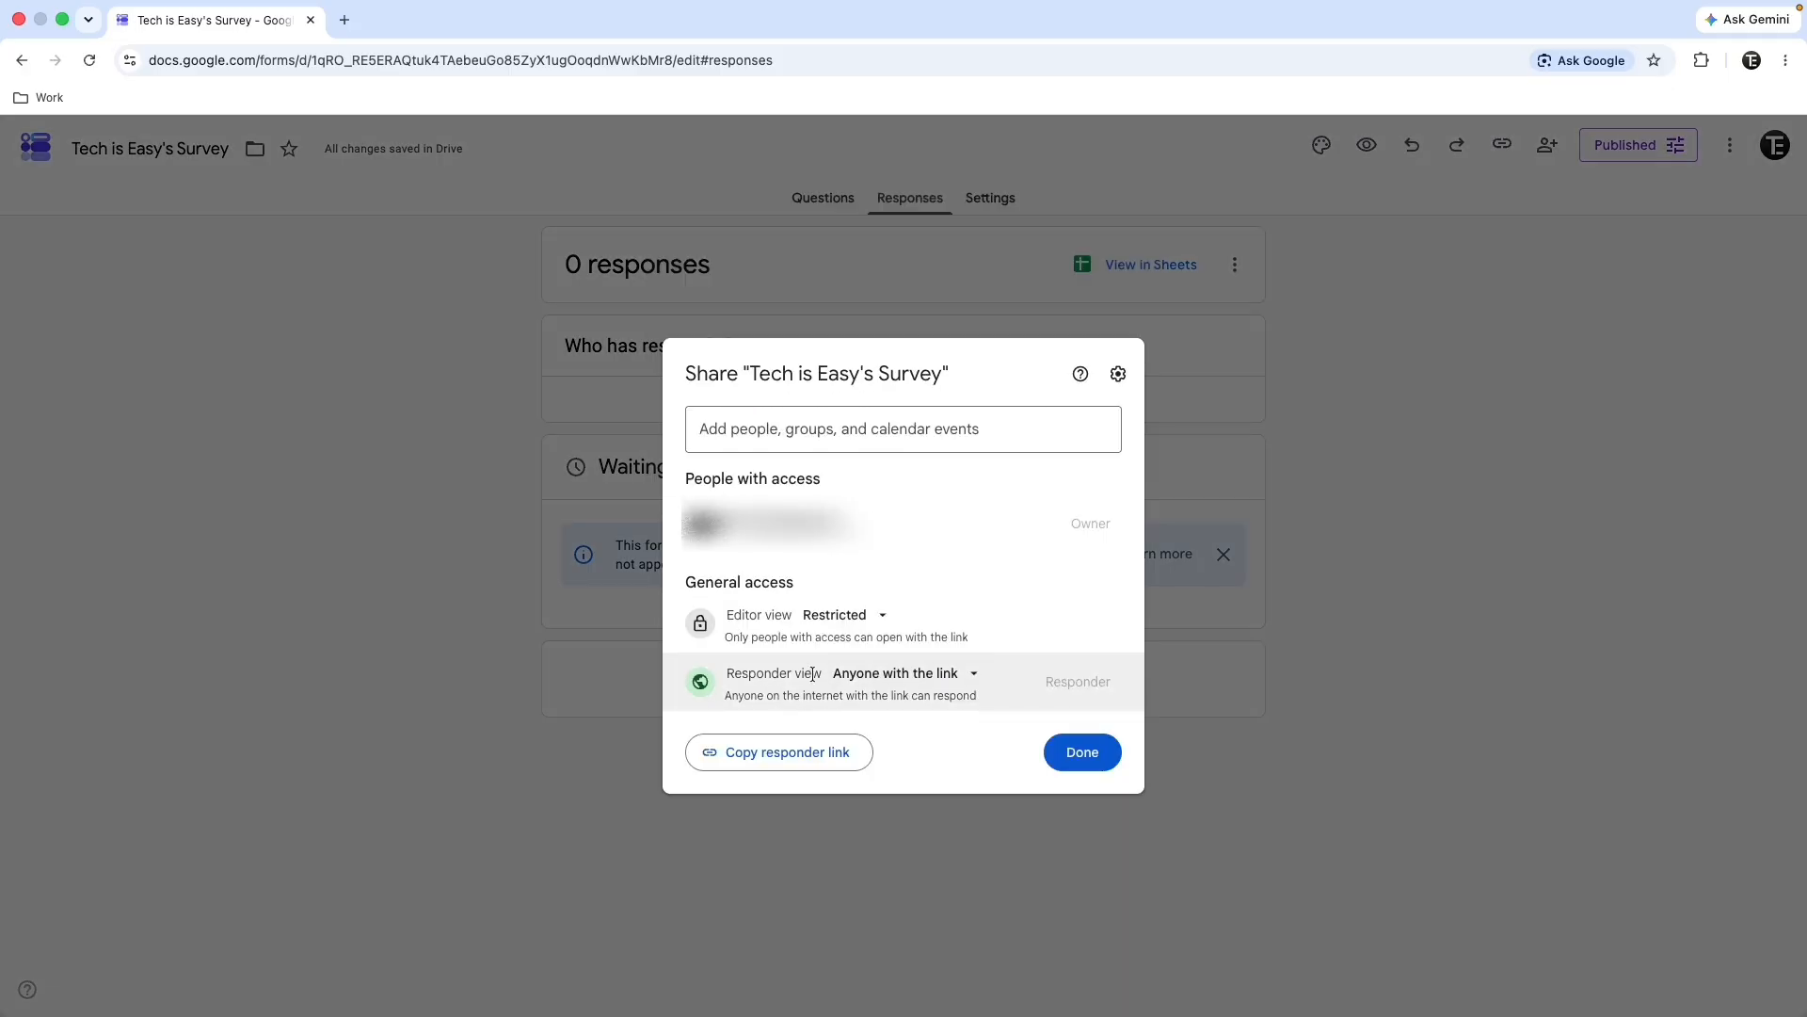
pyautogui.click(961, 676)
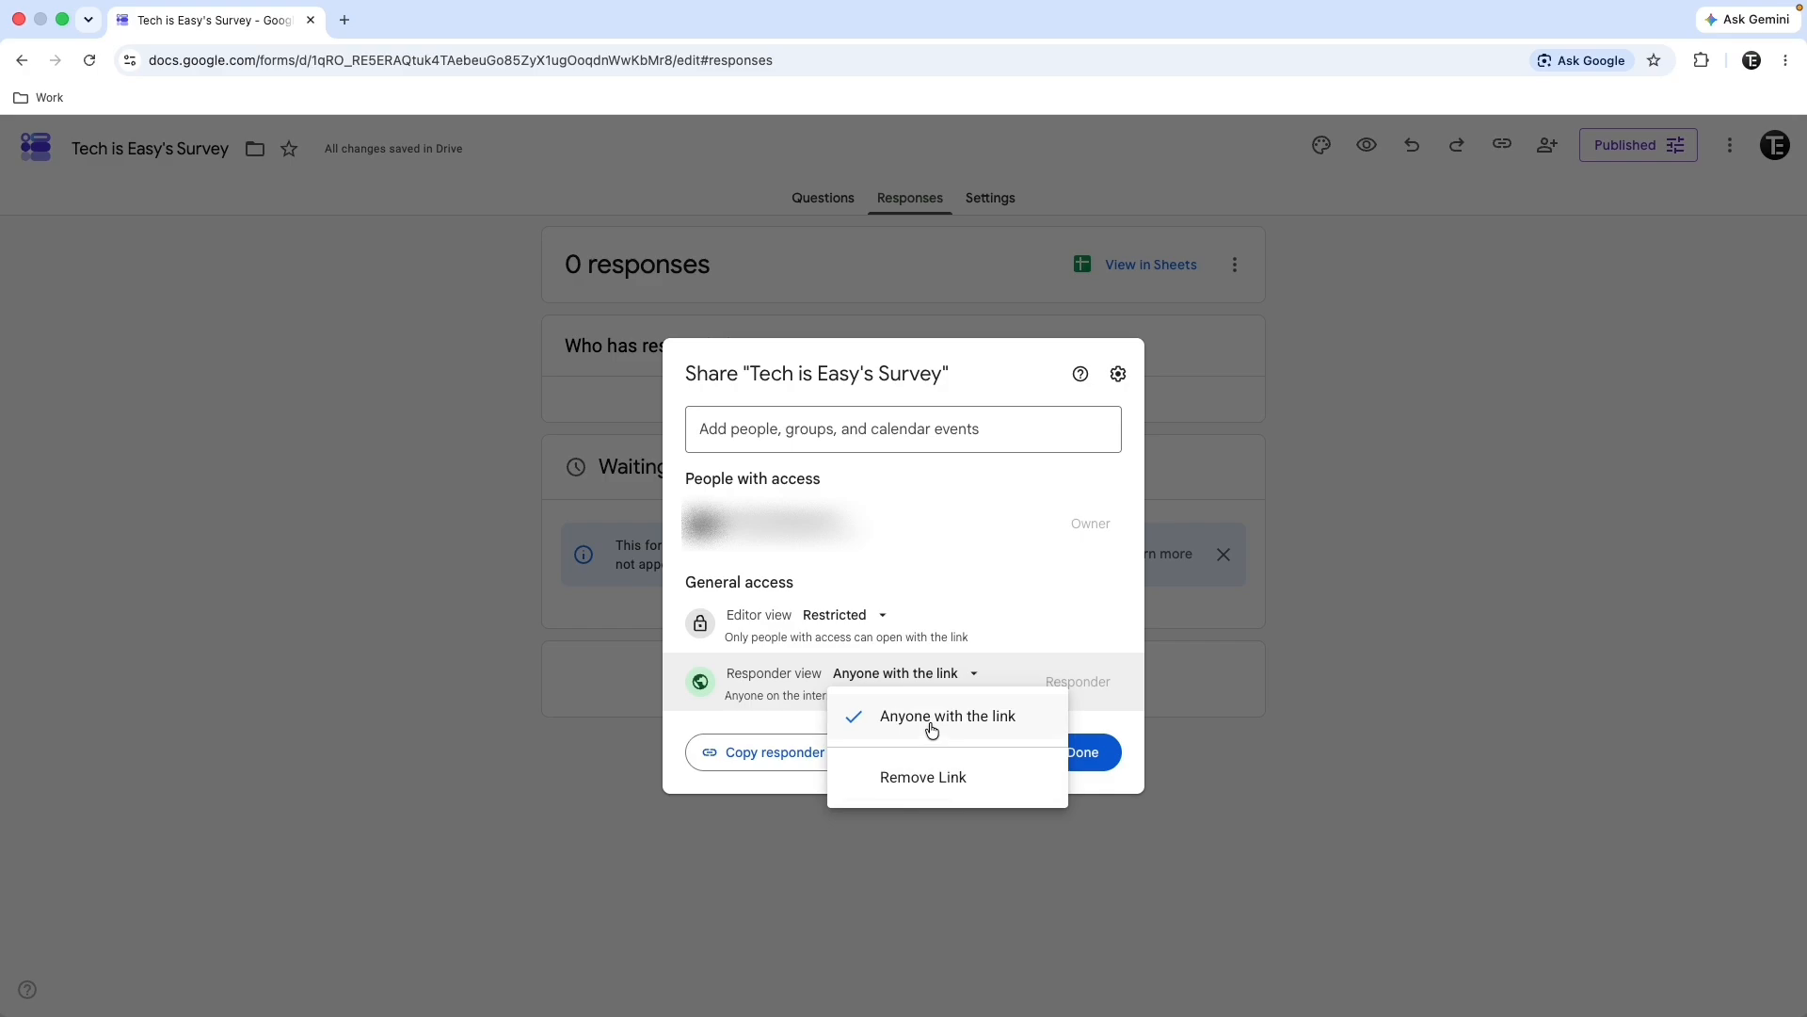
pyautogui.click(913, 777)
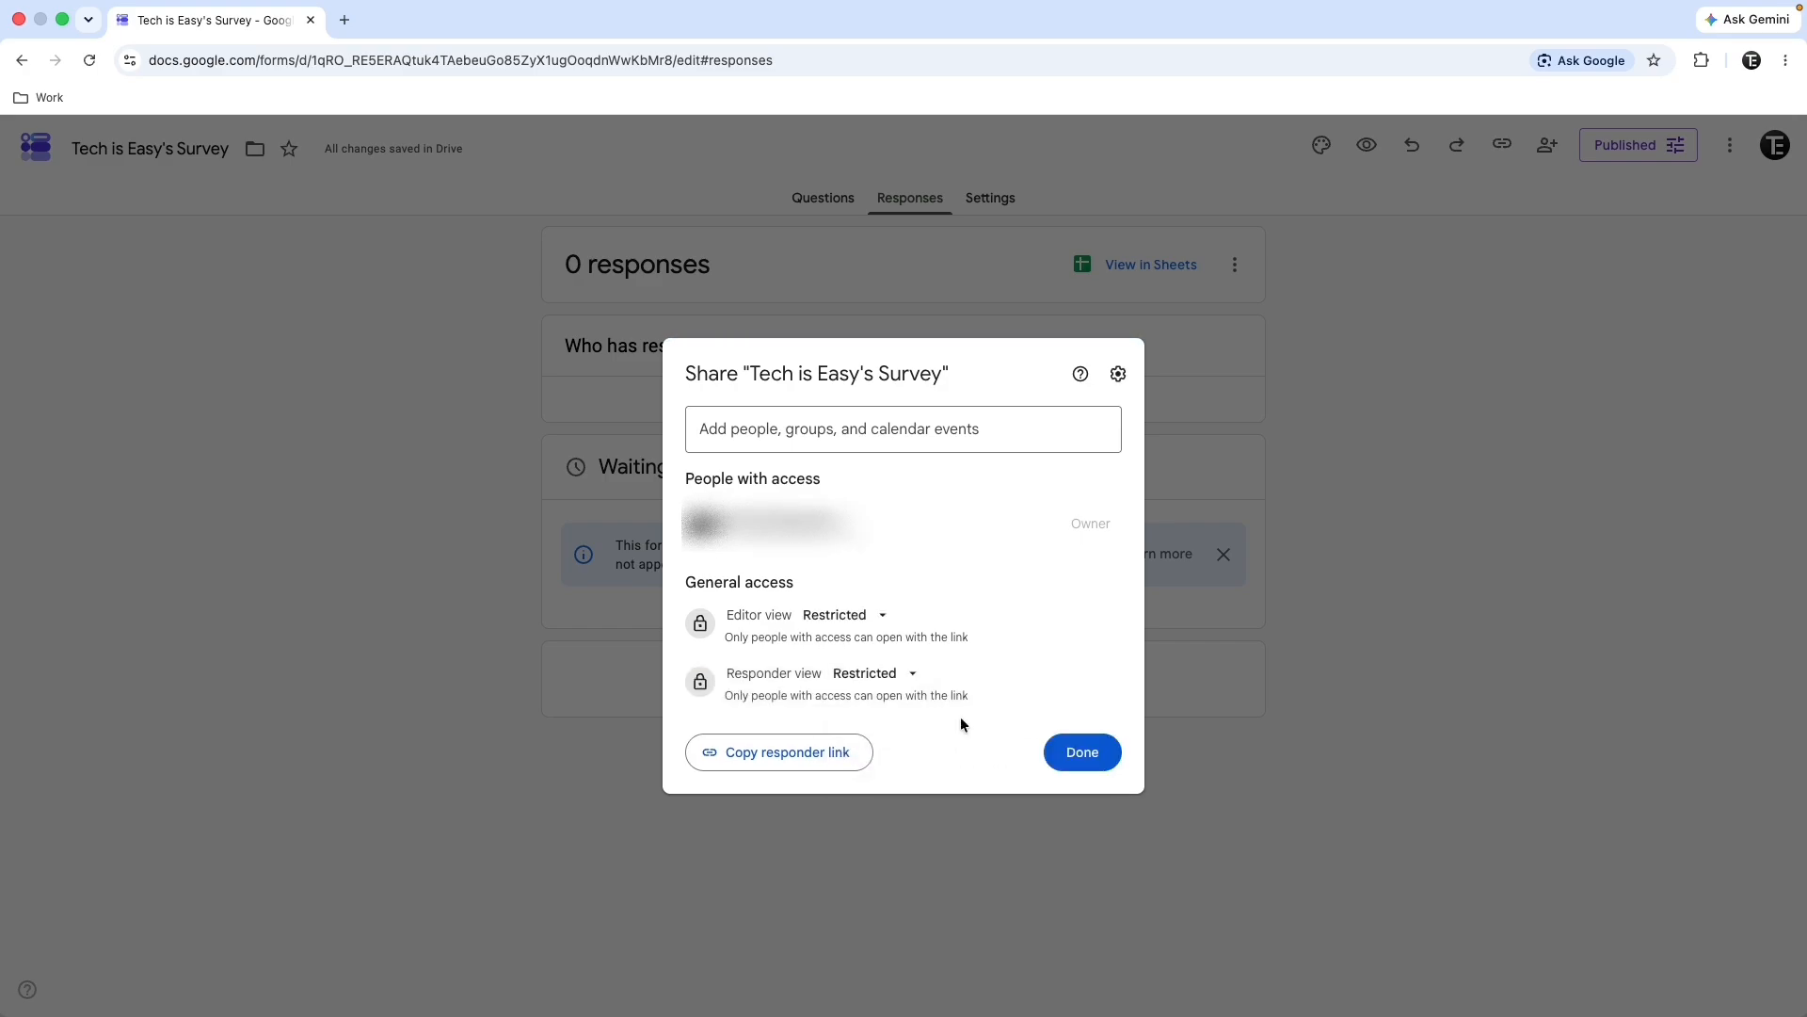
# Share the form with the first suggested contact as a responder and send the invitation with notification.
pyautogui.click(879, 433)
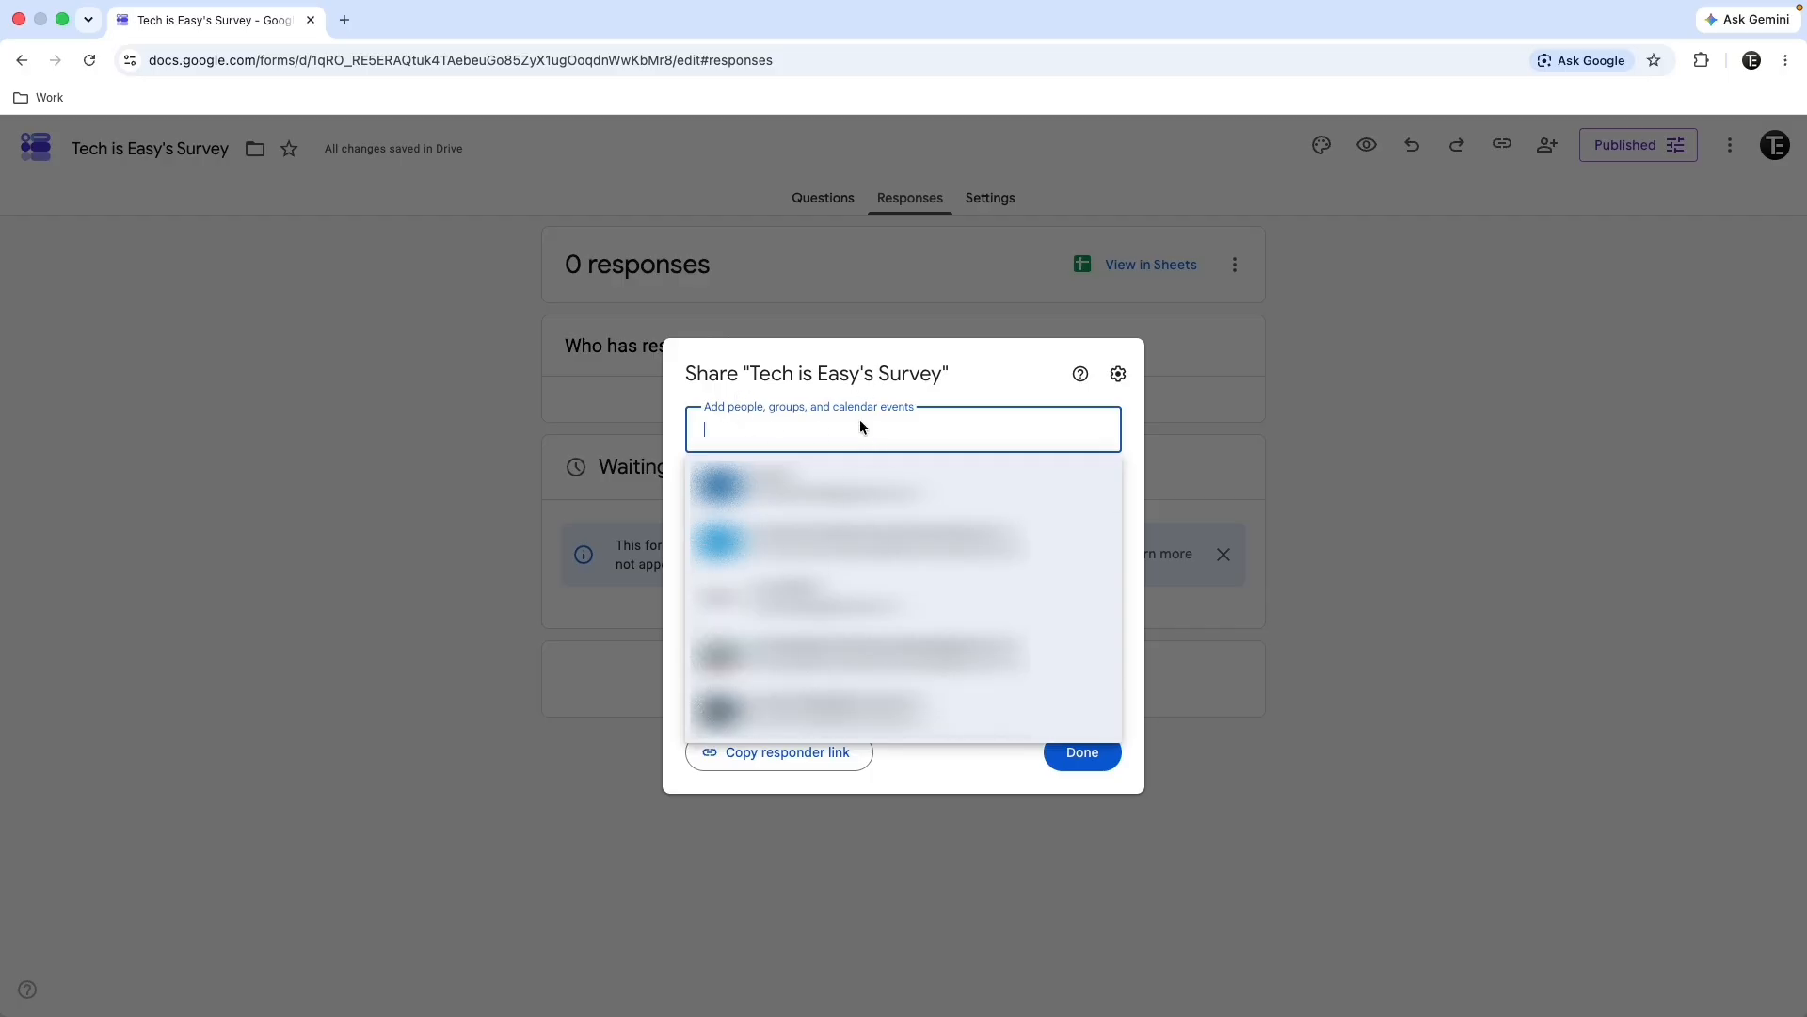
pyautogui.click(828, 485)
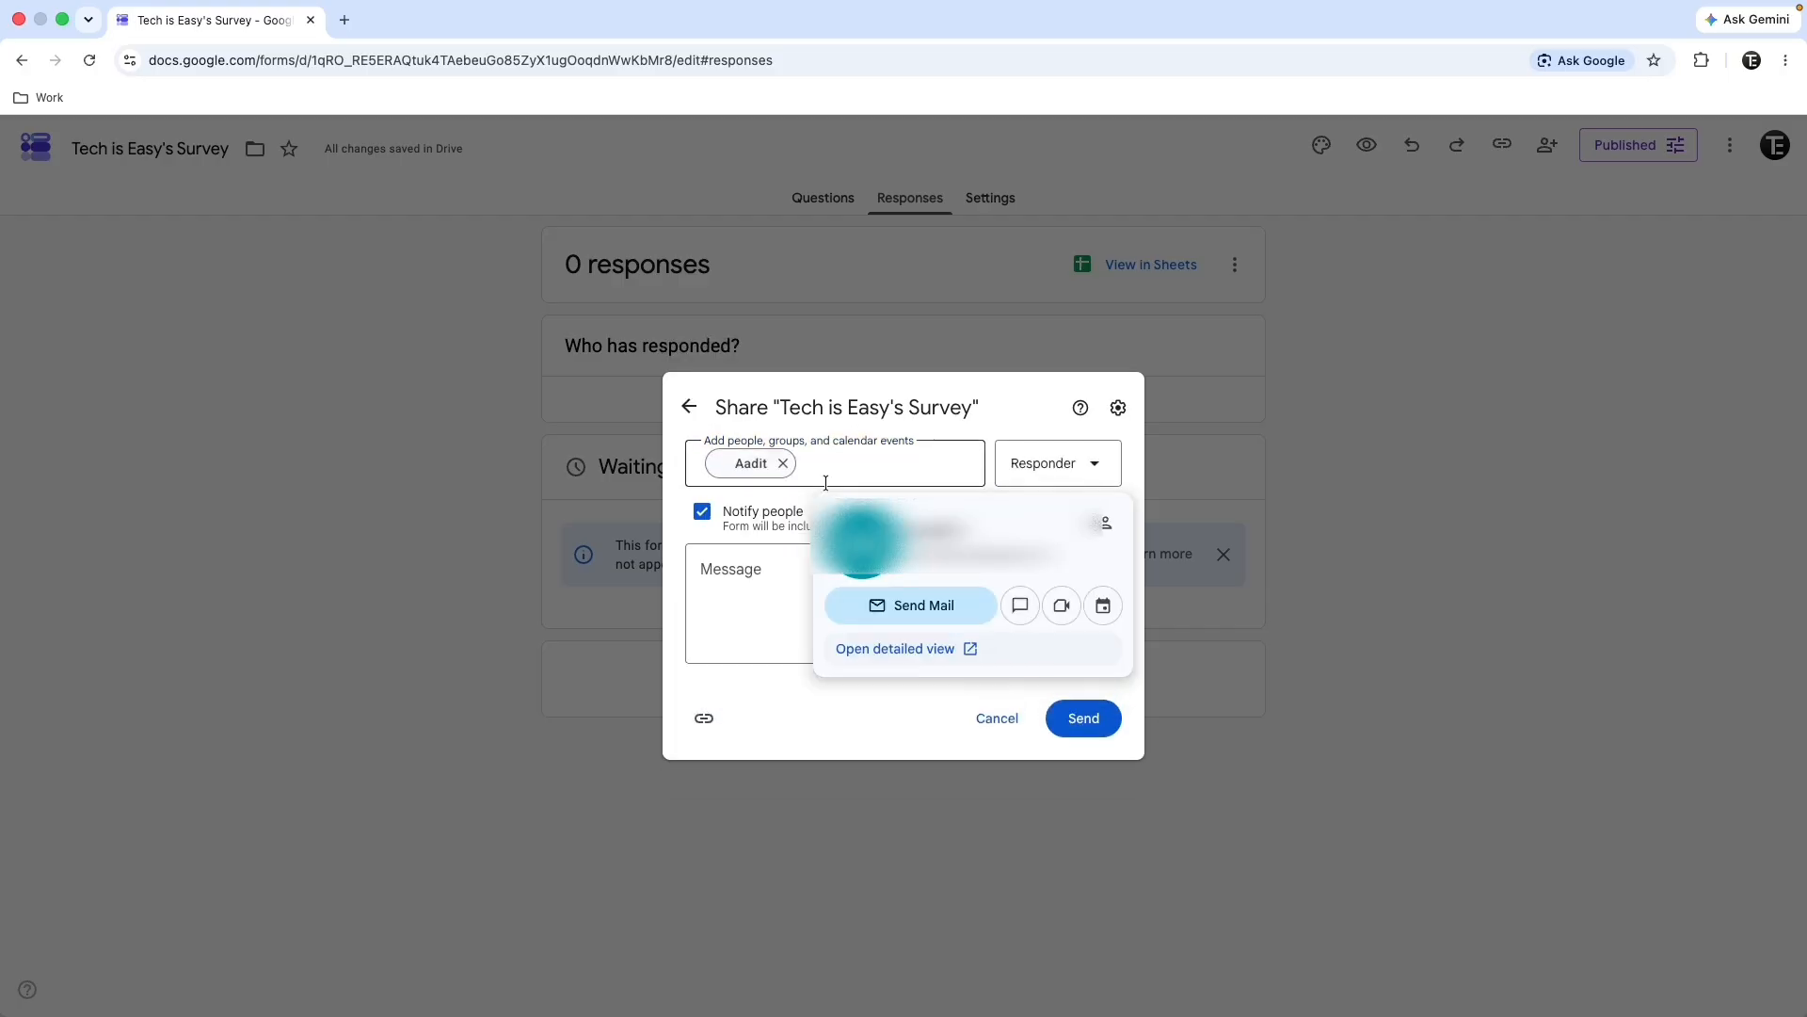
pyautogui.click(1078, 724)
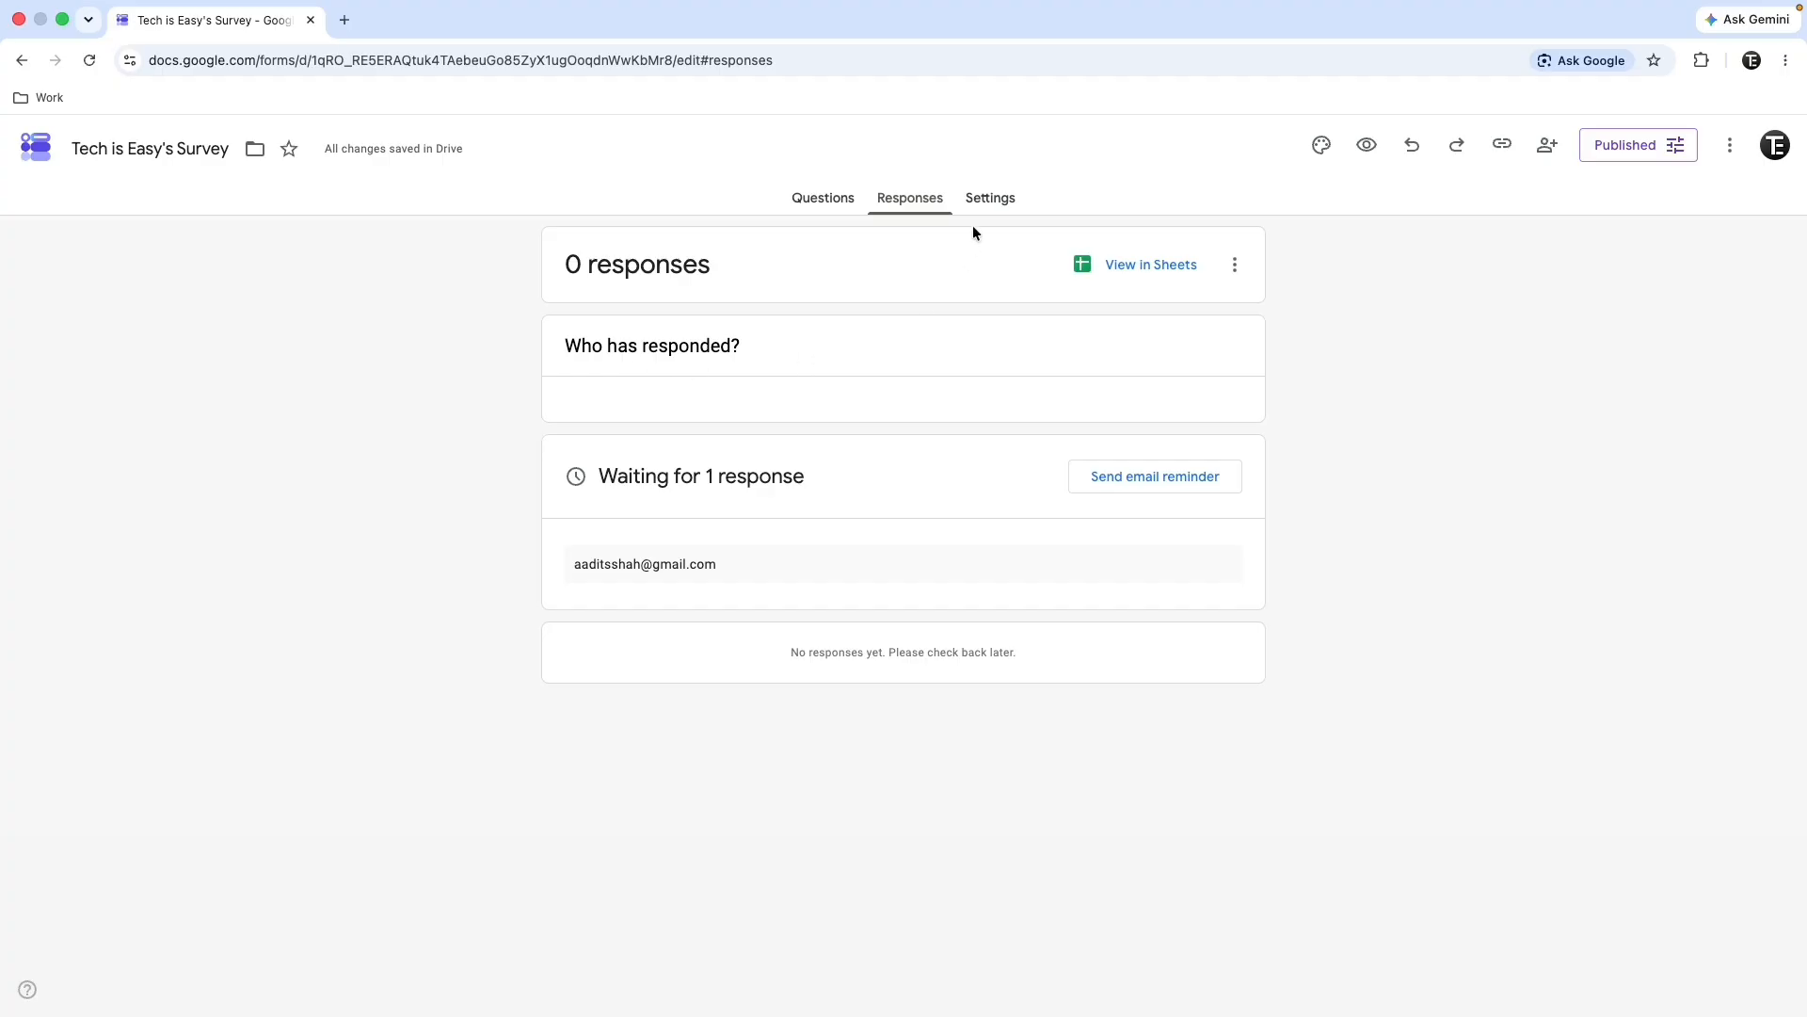
# Open the form's settings and toggle the Make this a quiz option.
pyautogui.click(993, 200)
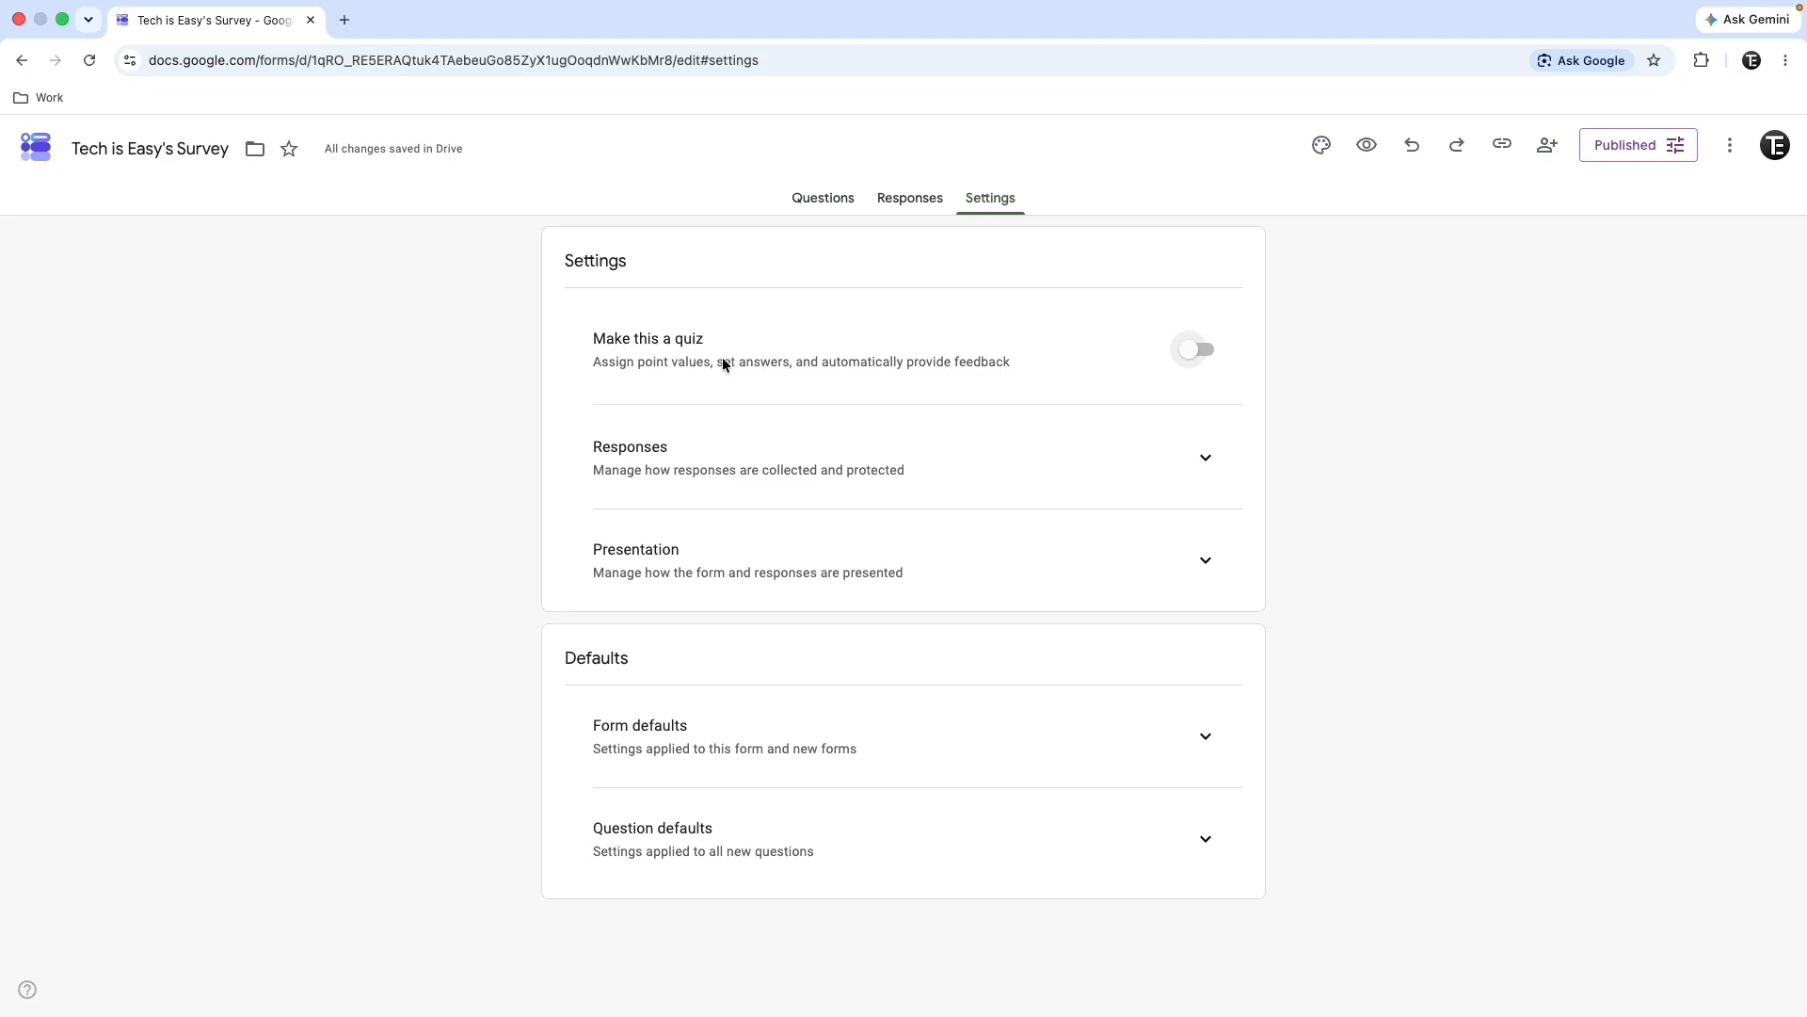
pyautogui.click(723, 363)
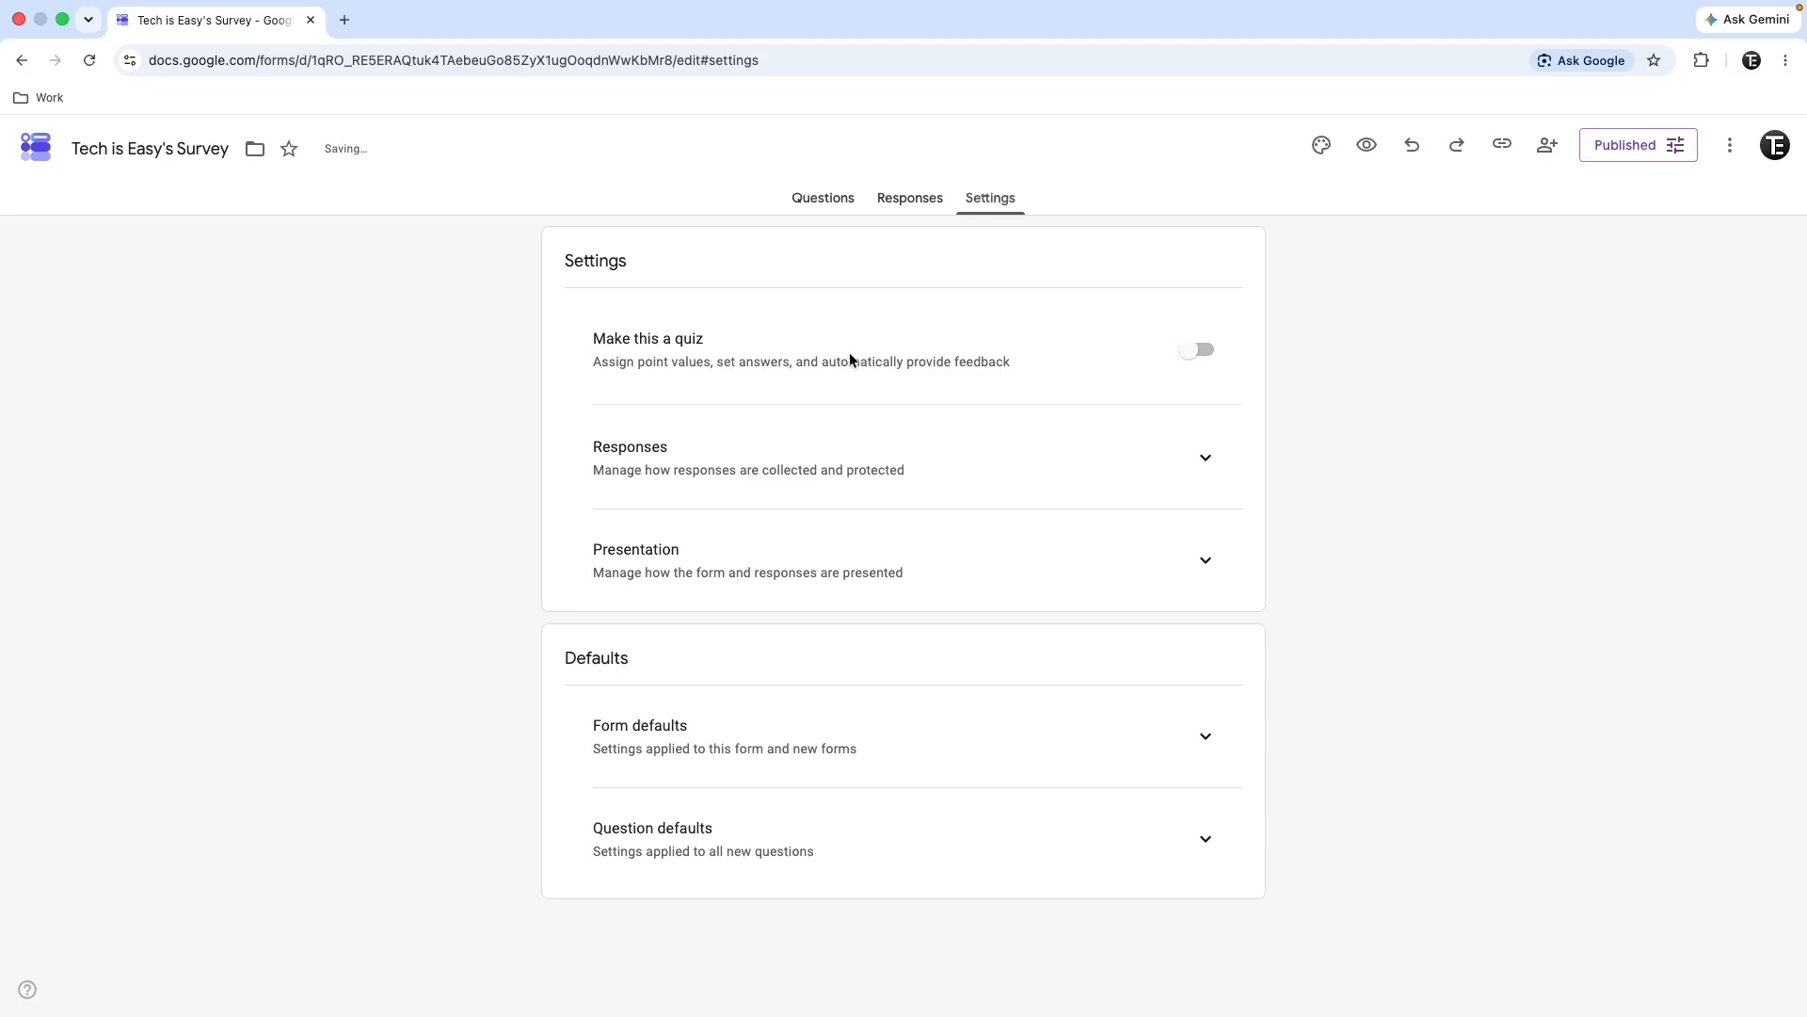